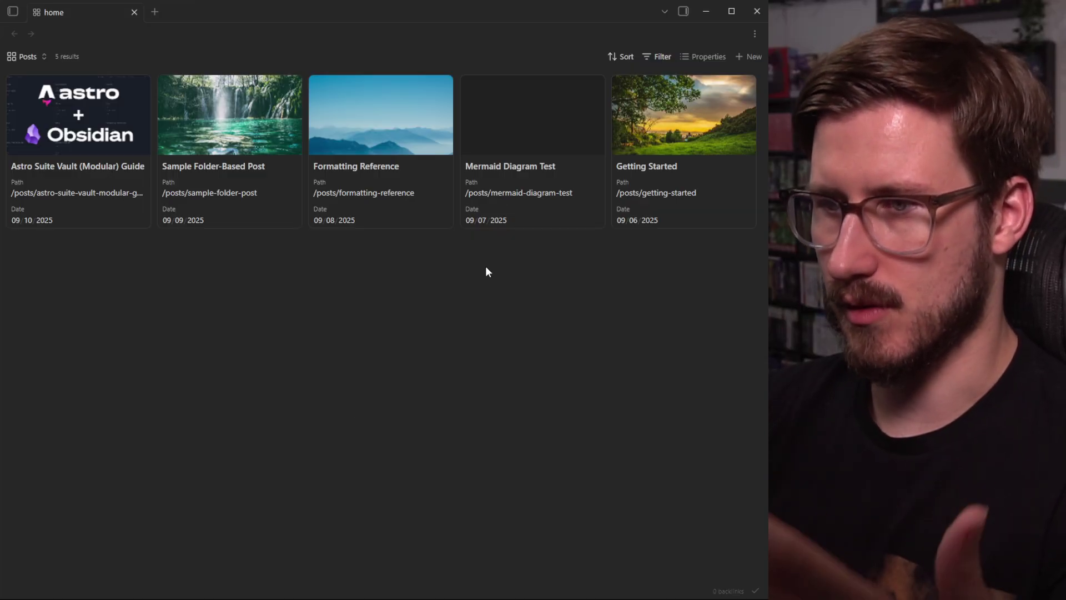
Browse the base's Standard Pages, Documentation and Projects views, then return to the Posts view.
click(33, 57)
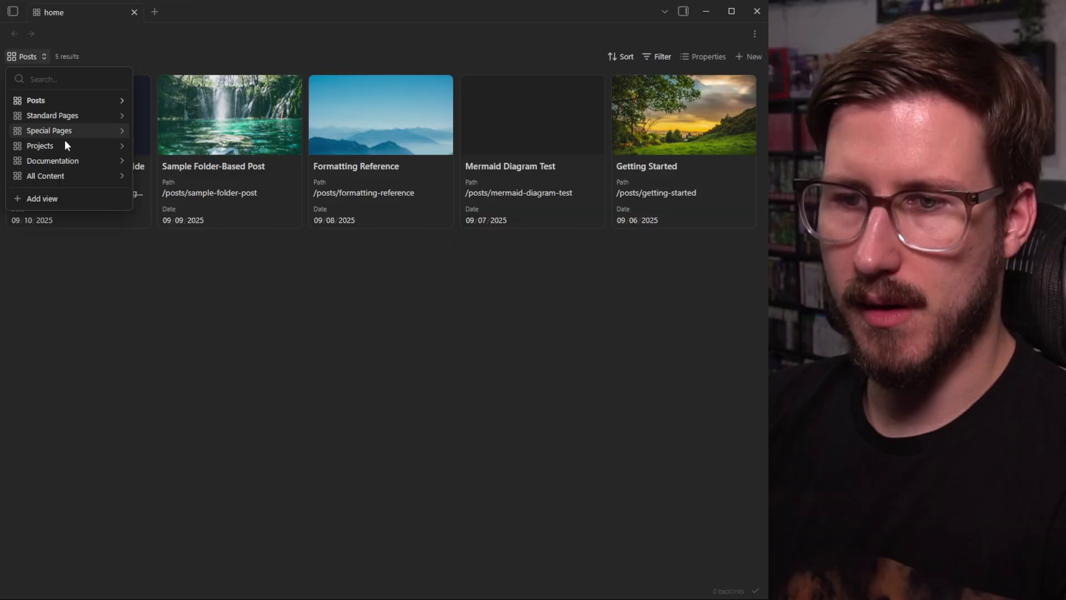
click(59, 115)
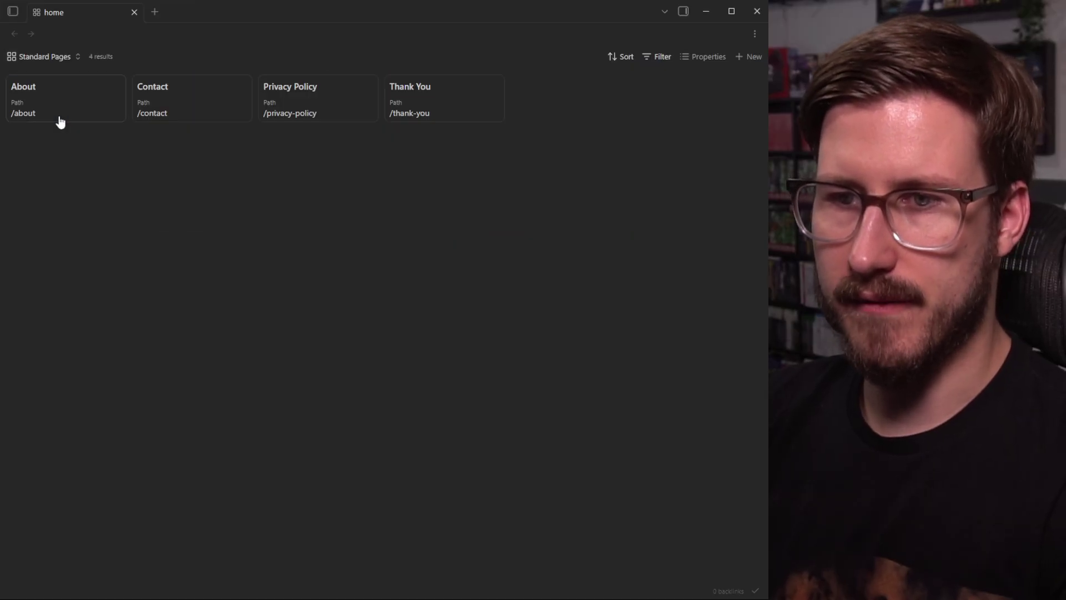
click(59, 56)
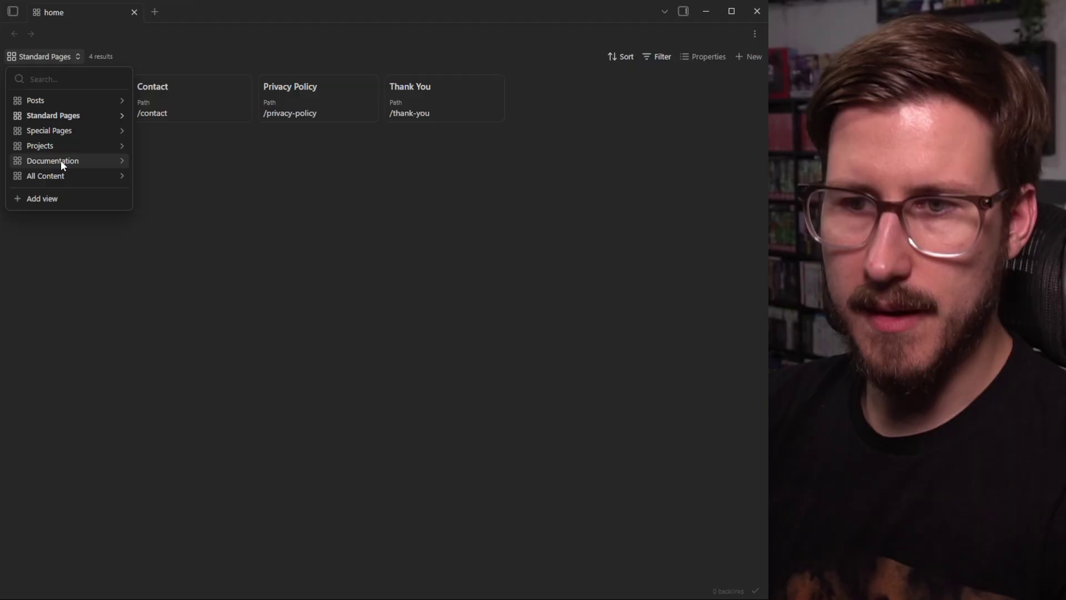
click(61, 161)
click(57, 56)
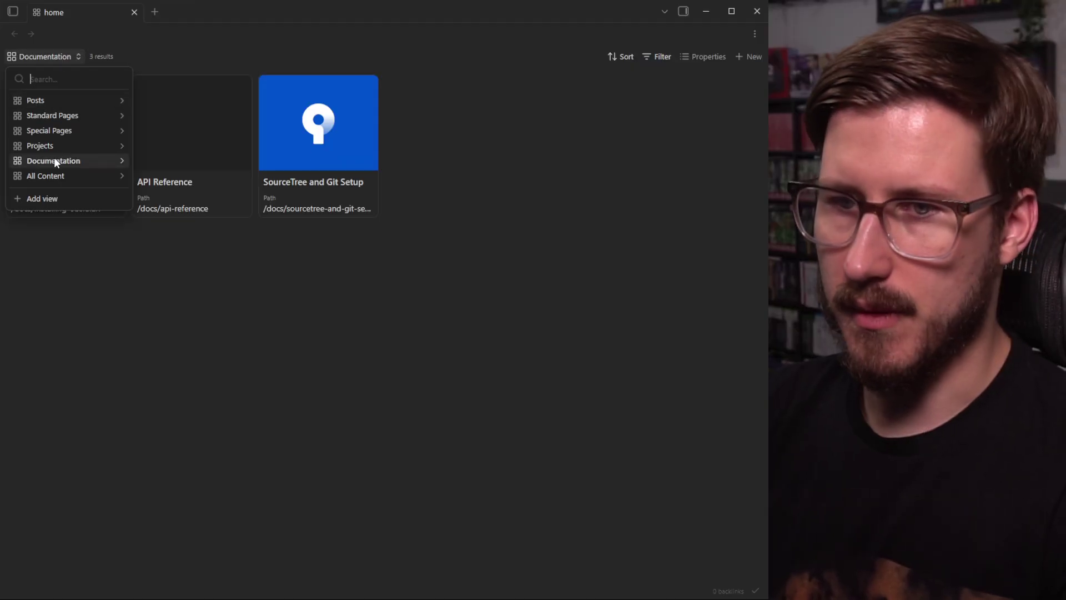
click(54, 145)
click(48, 56)
click(48, 100)
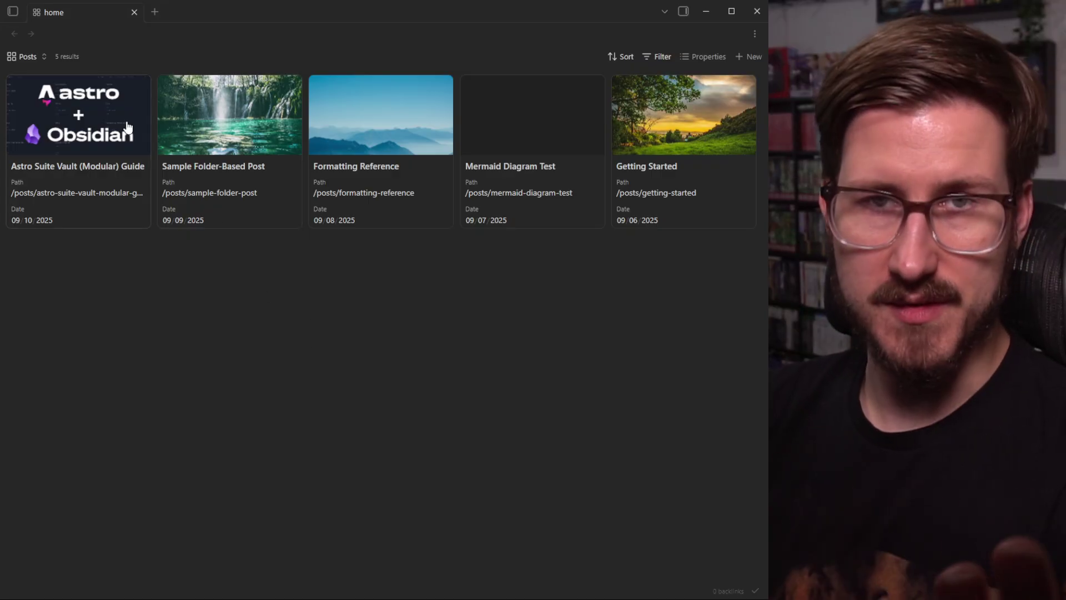
Open the Astro Suite Vault (Modular) Guide note and review its tags, image path and draft setting.
click(126, 119)
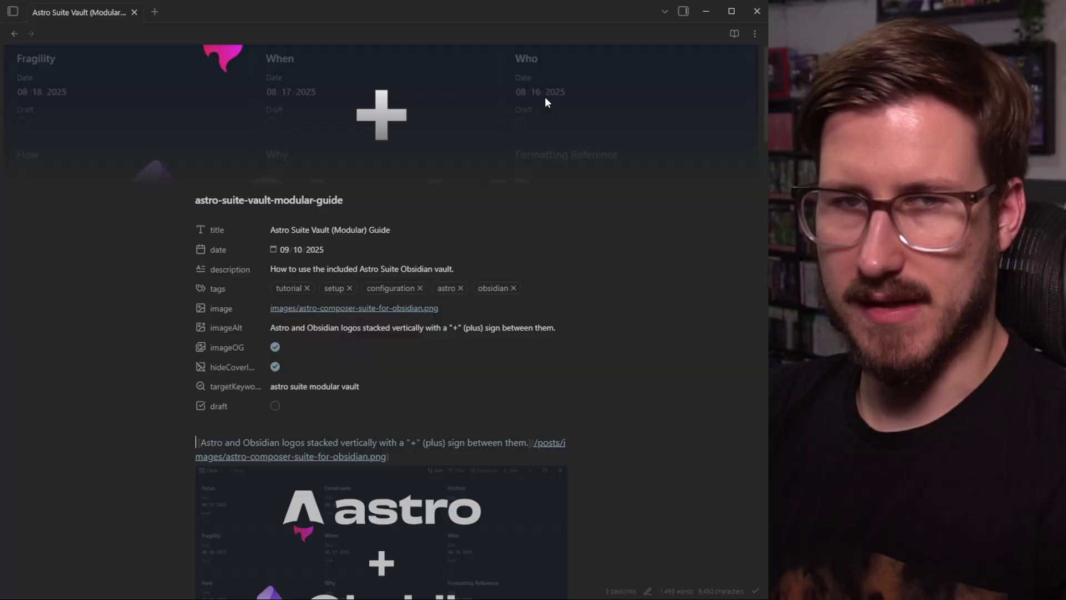
scroll(461, 124, down, 1)
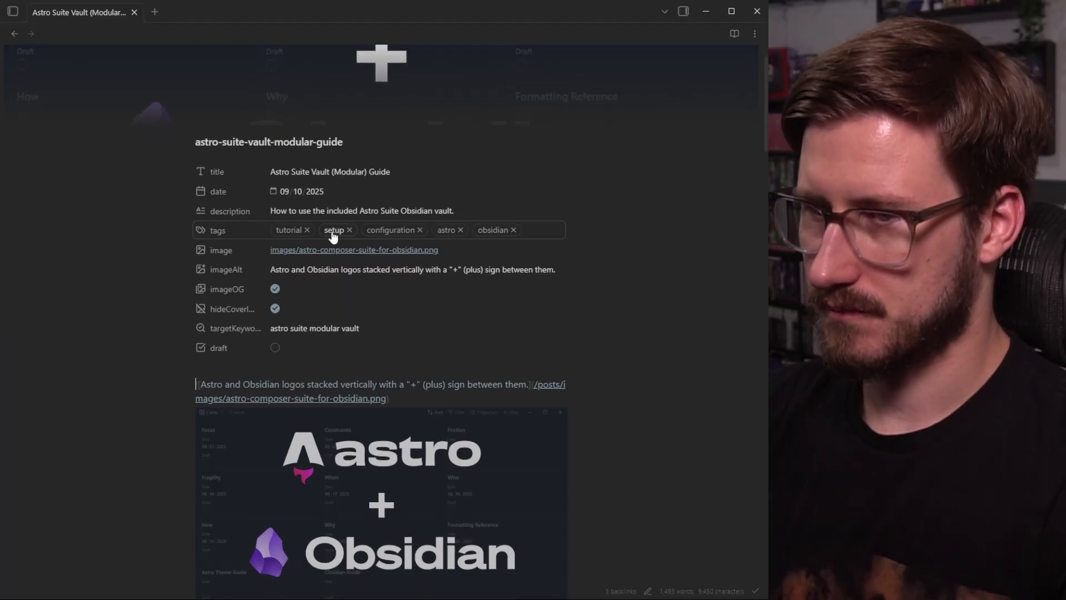
scroll(333, 233, down, 1)
scroll(336, 147, up, 1)
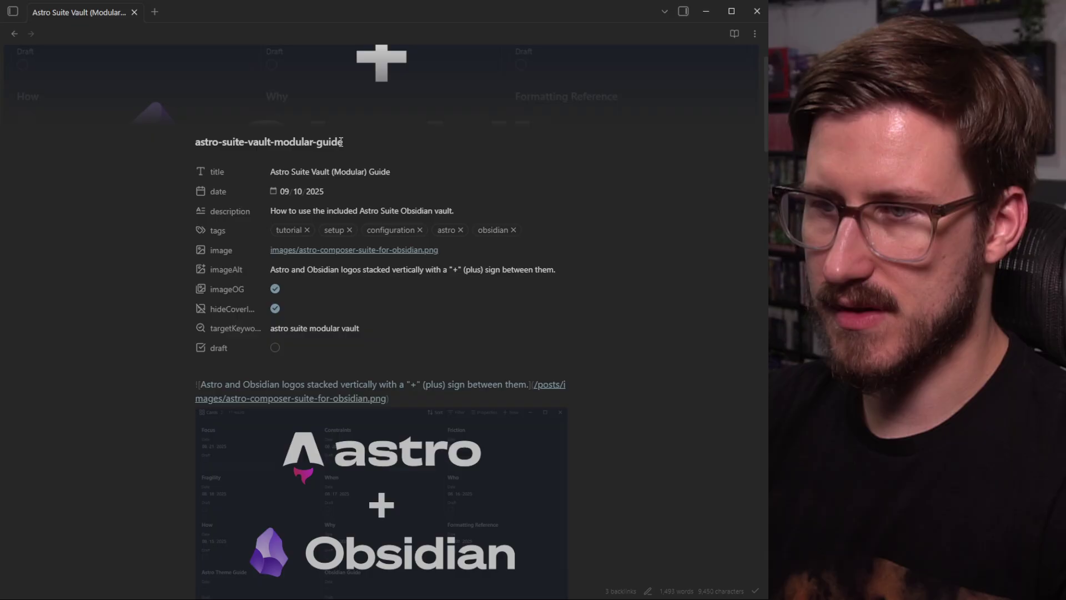
drag(343, 141, 329, 142)
click(302, 142)
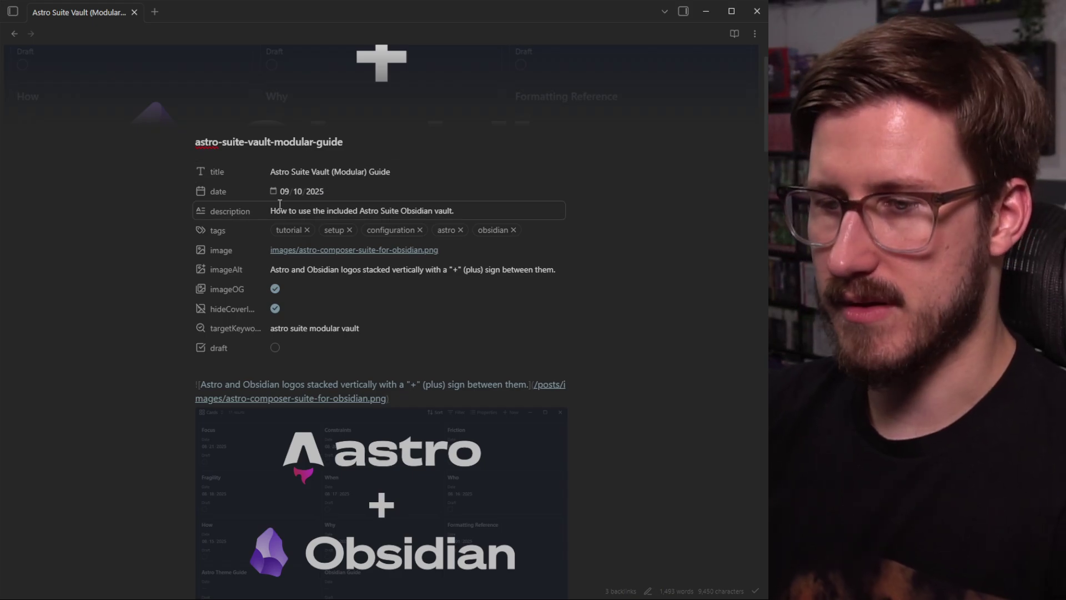
scroll(342, 280, down, 1)
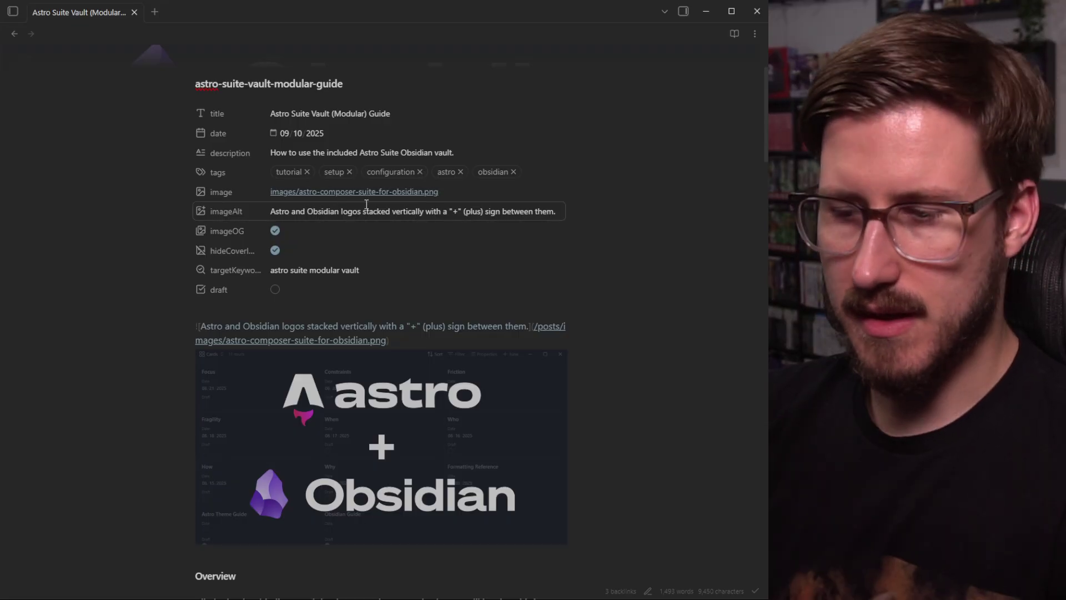
scroll(382, 189, down, 5)
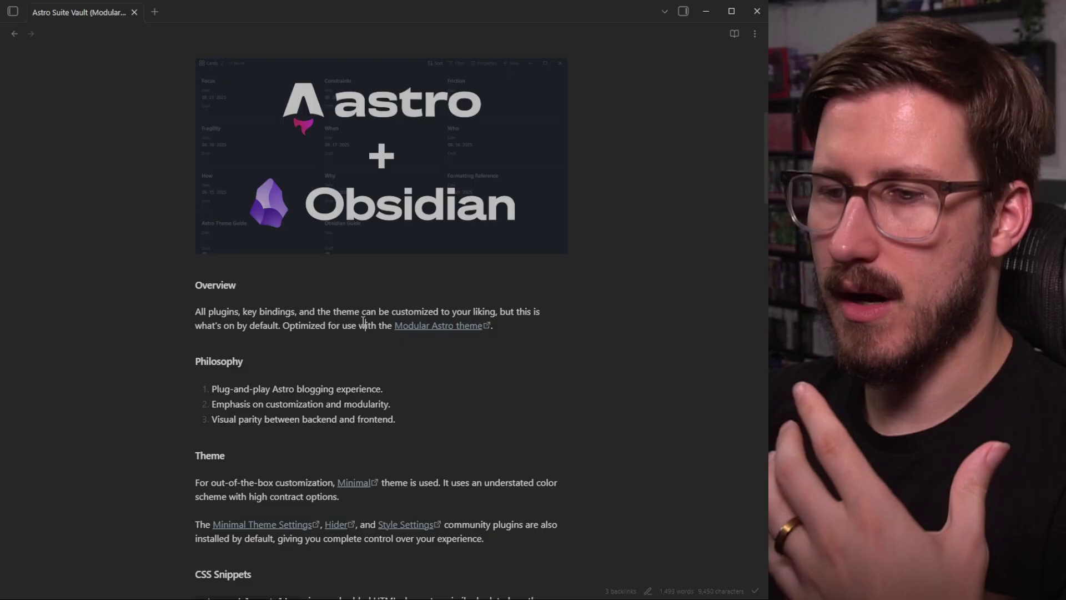
scroll(363, 305, up, 5)
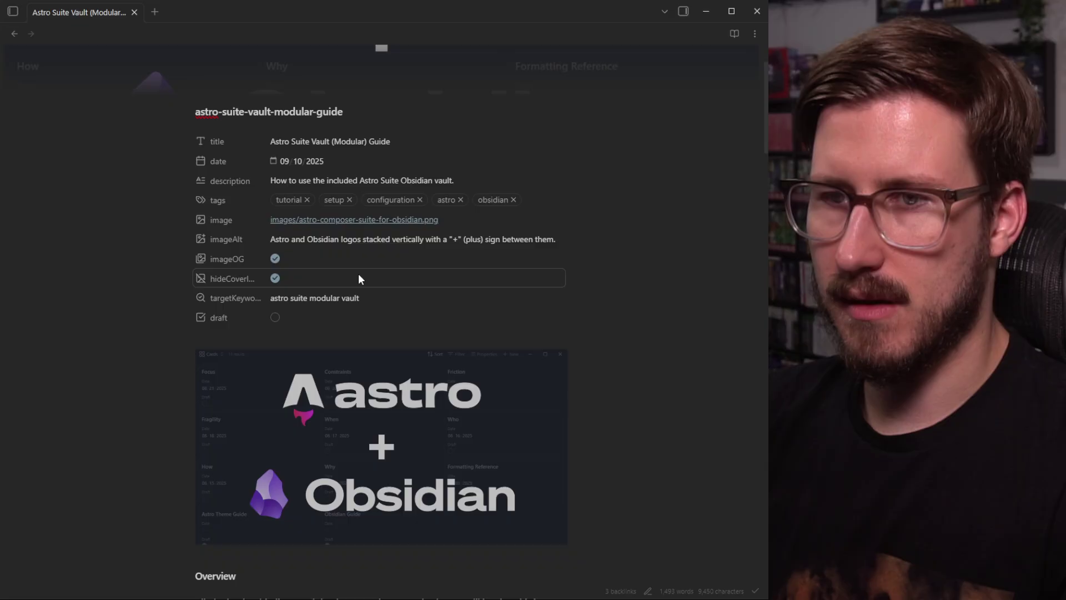
Show the file tree, open sample-folder-post/index, then open the getting-started post and review its properties.
key(ctrl+backslash)
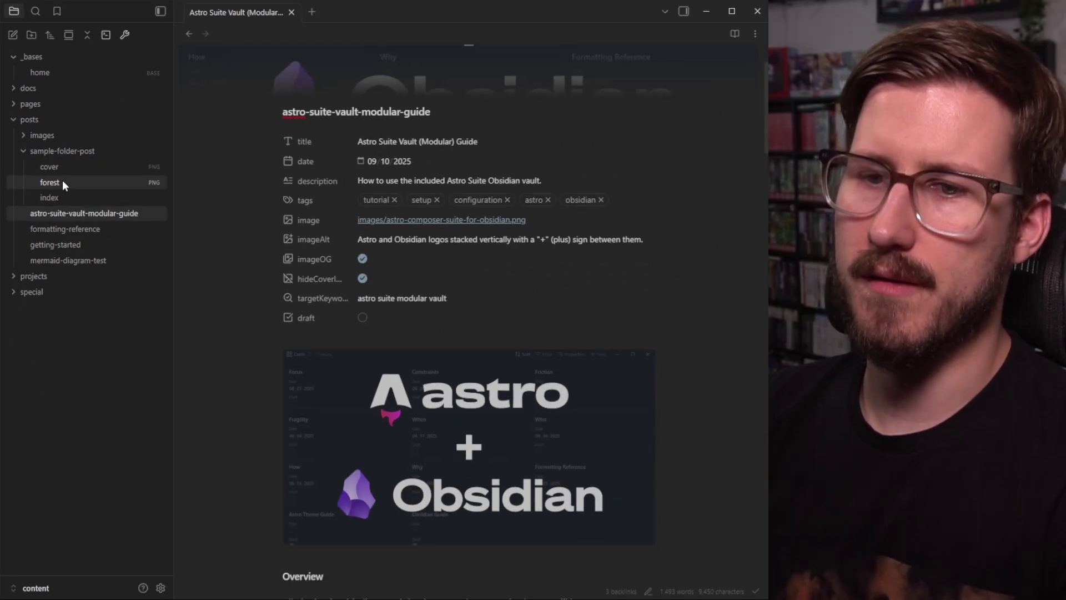
click(61, 198)
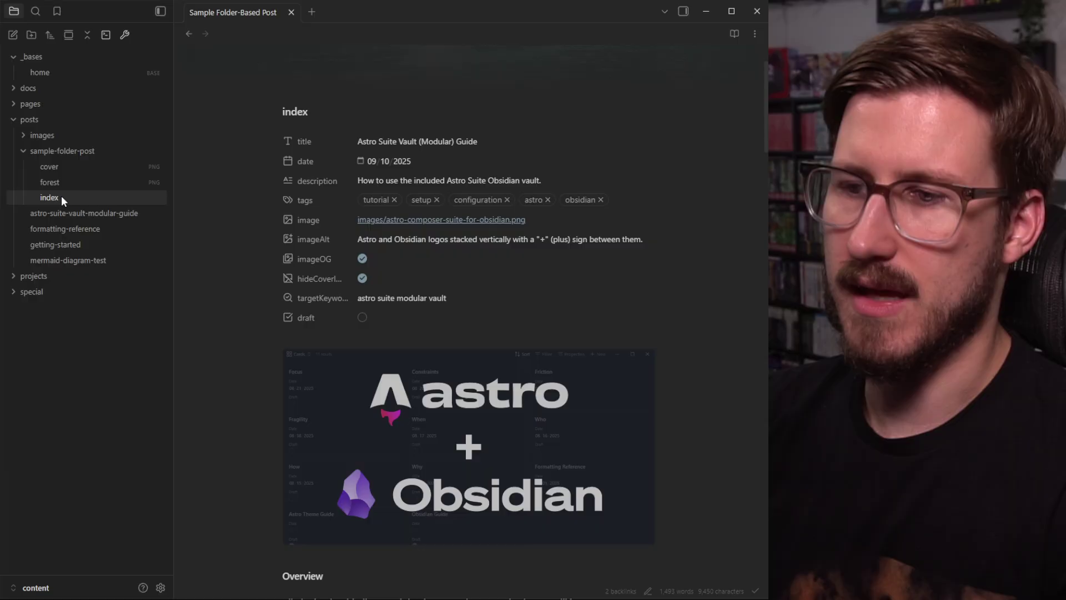
scroll(550, 244, down, 10)
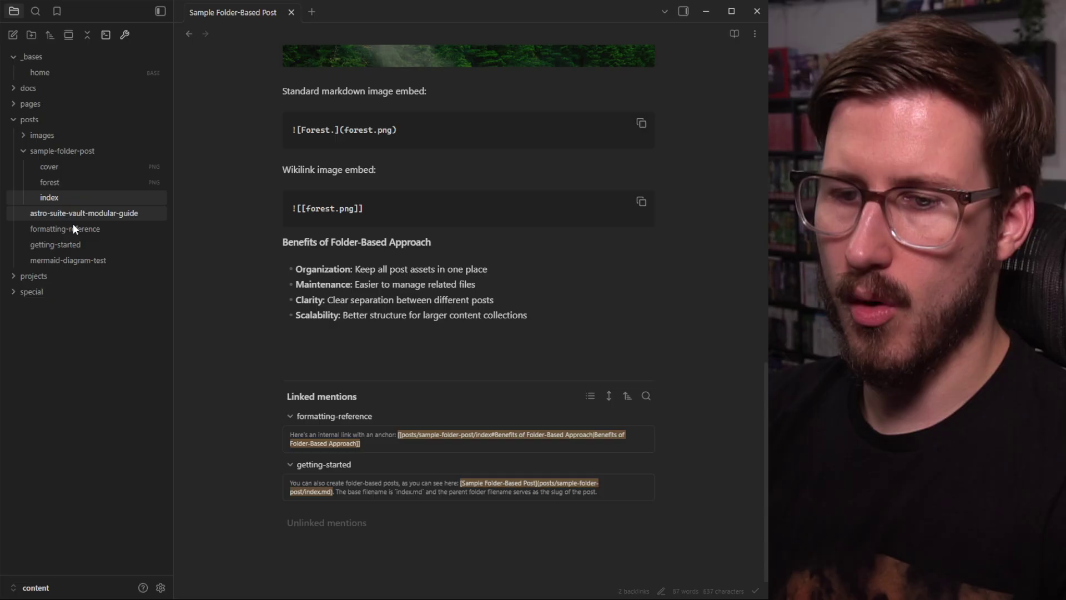
click(60, 245)
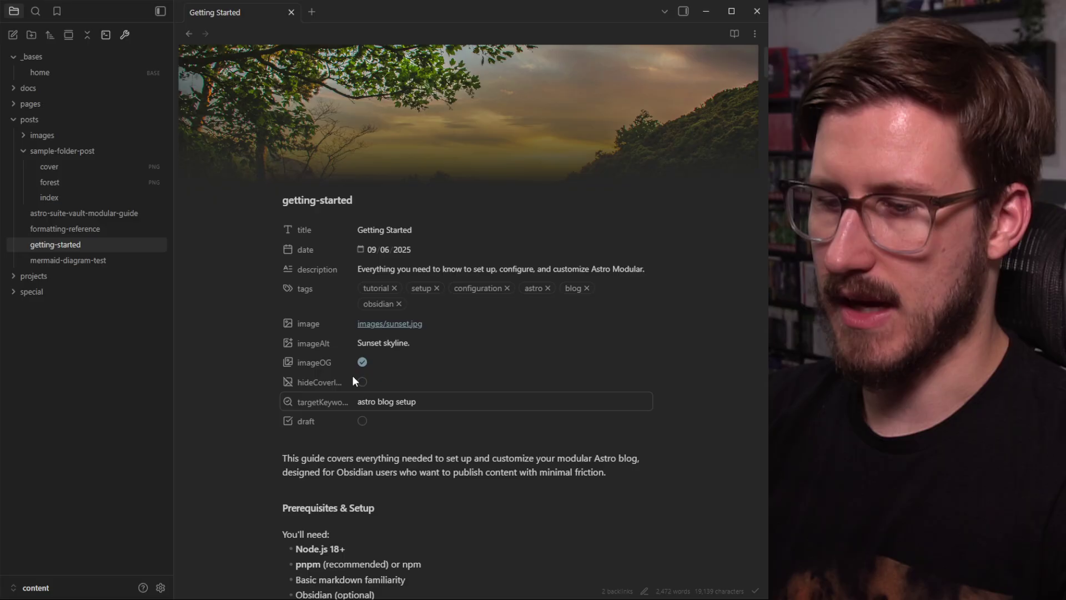
scroll(472, 328, down, 12)
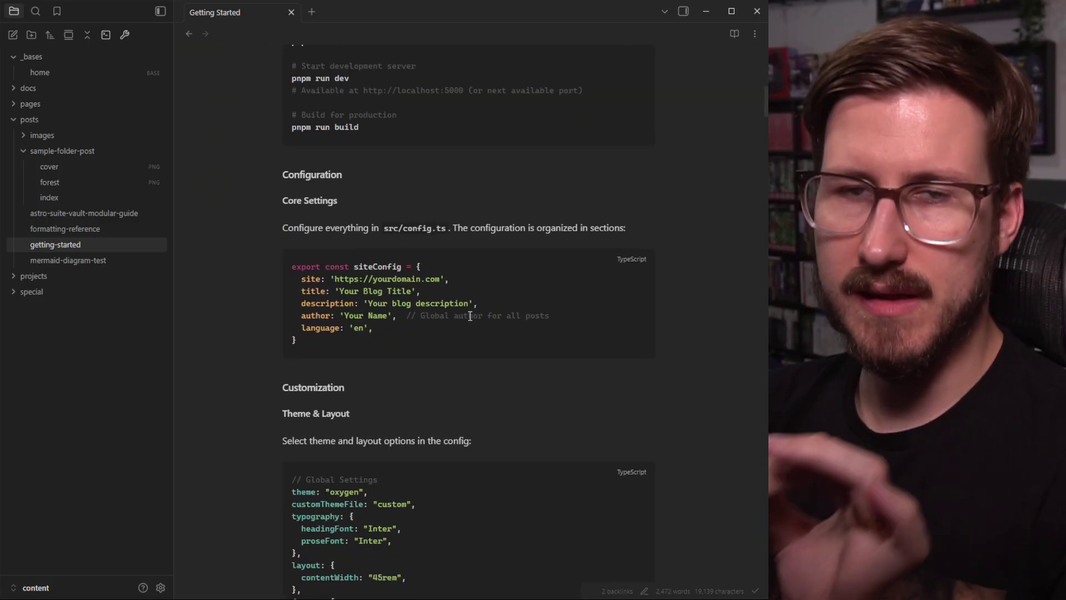
scroll(470, 325, up, 12)
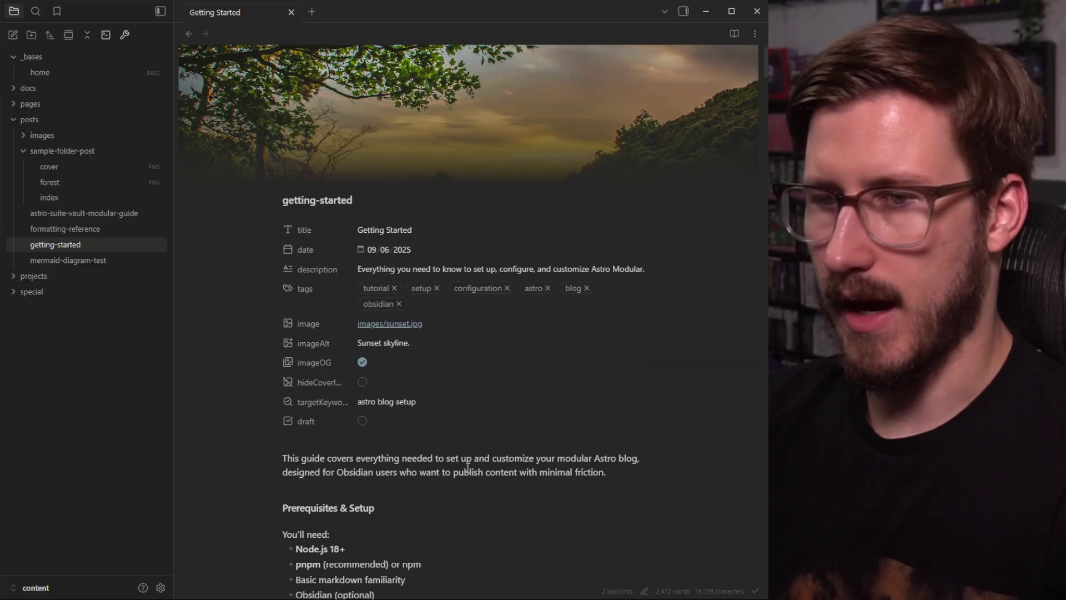
Create a draft post titled 'Test Blog Post', saved as test-blog-post, with the New Blog Post hotkey.
key(ctrl+n)
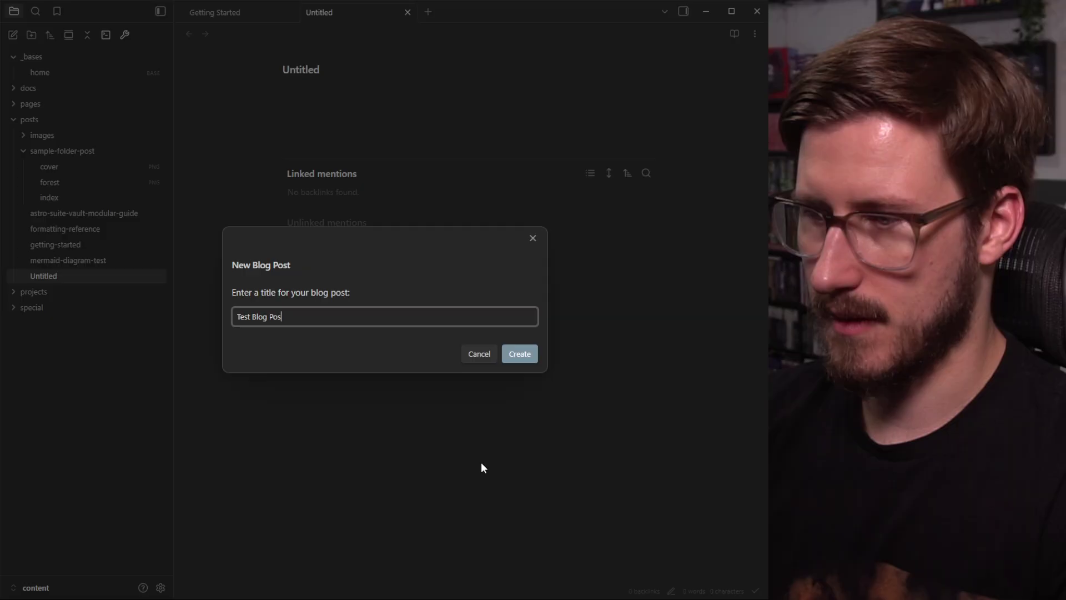
click(515, 362)
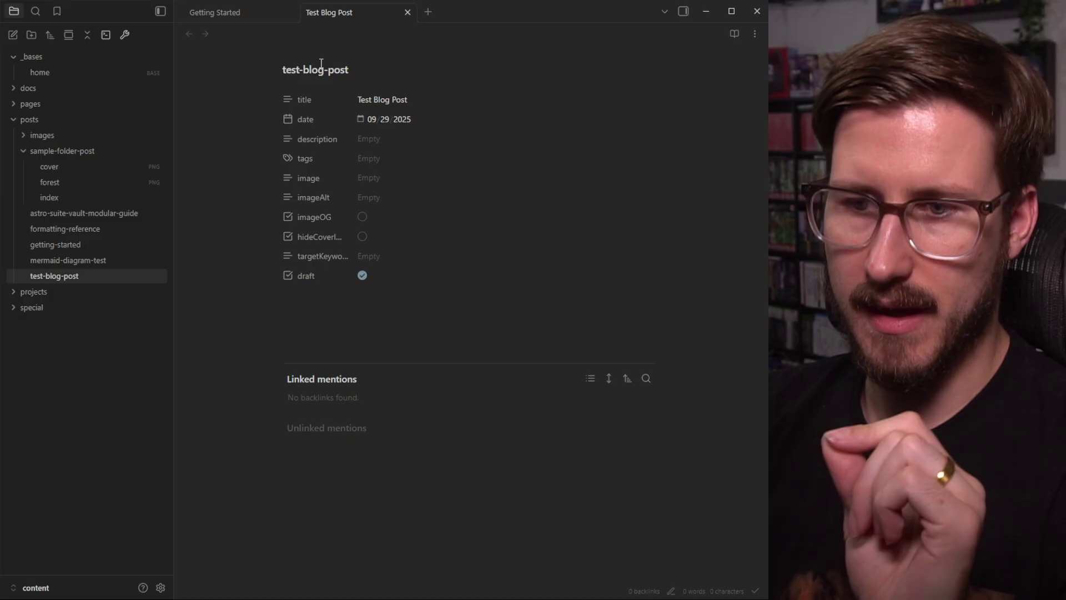
Fill in the post's description and add the tags test and tutorial.
click(387, 135)
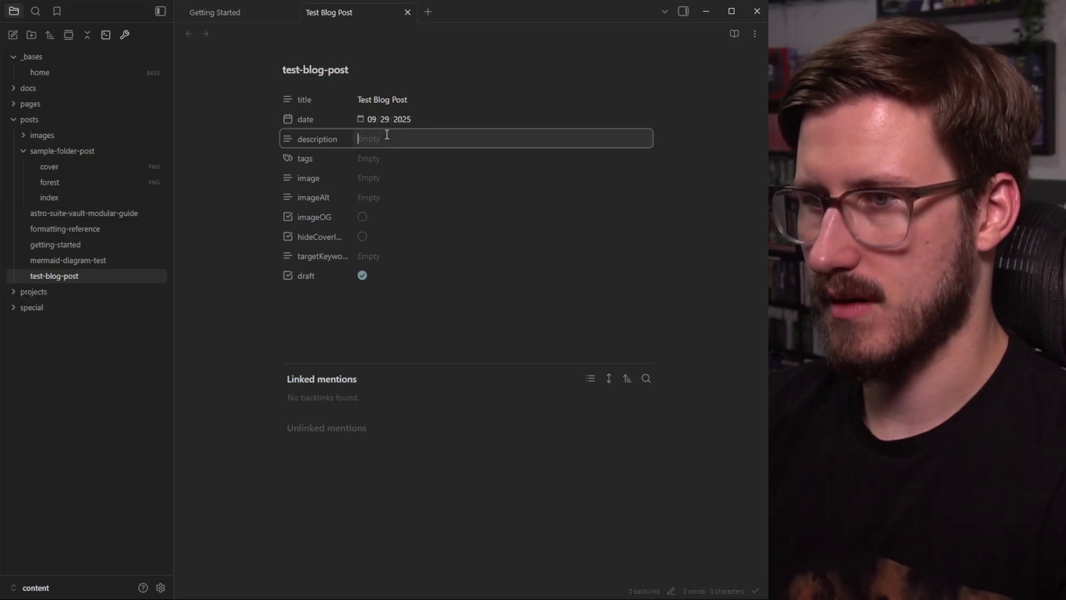
text(Just a test post.)
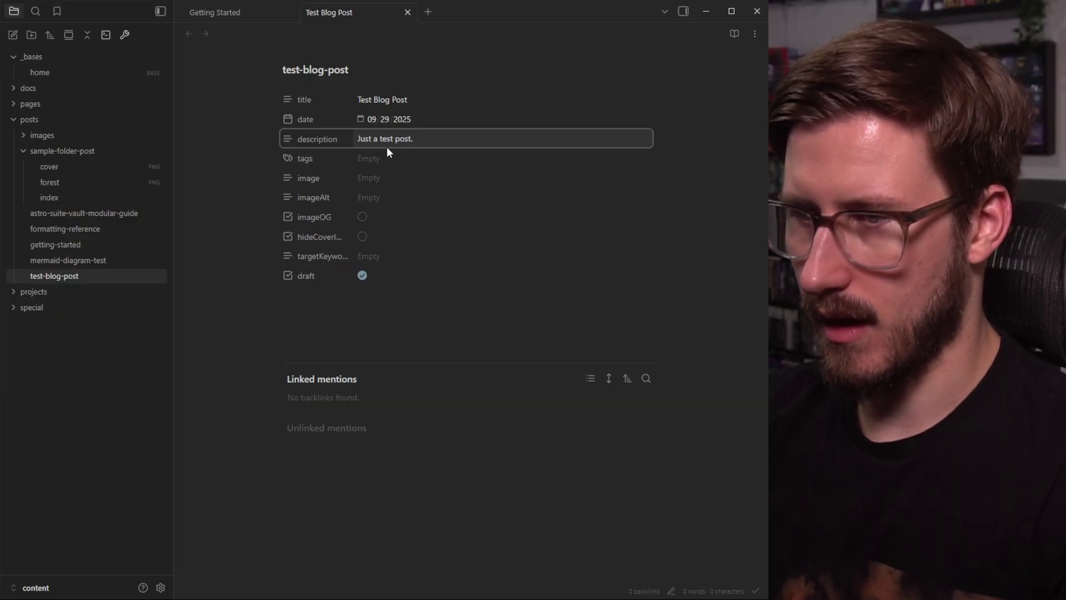
click(385, 159)
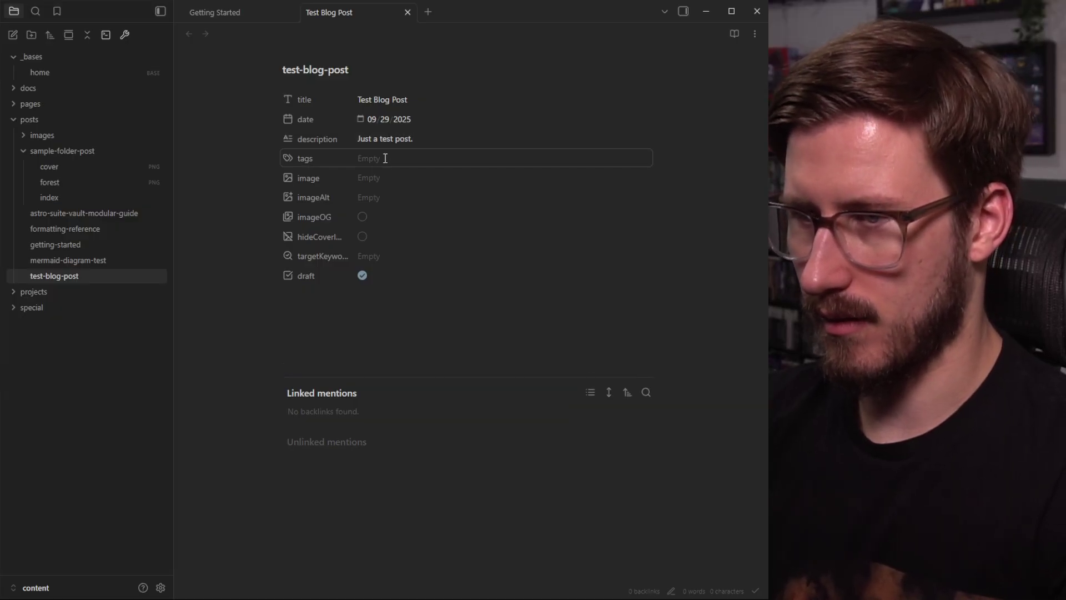
click(385, 159)
text(test)
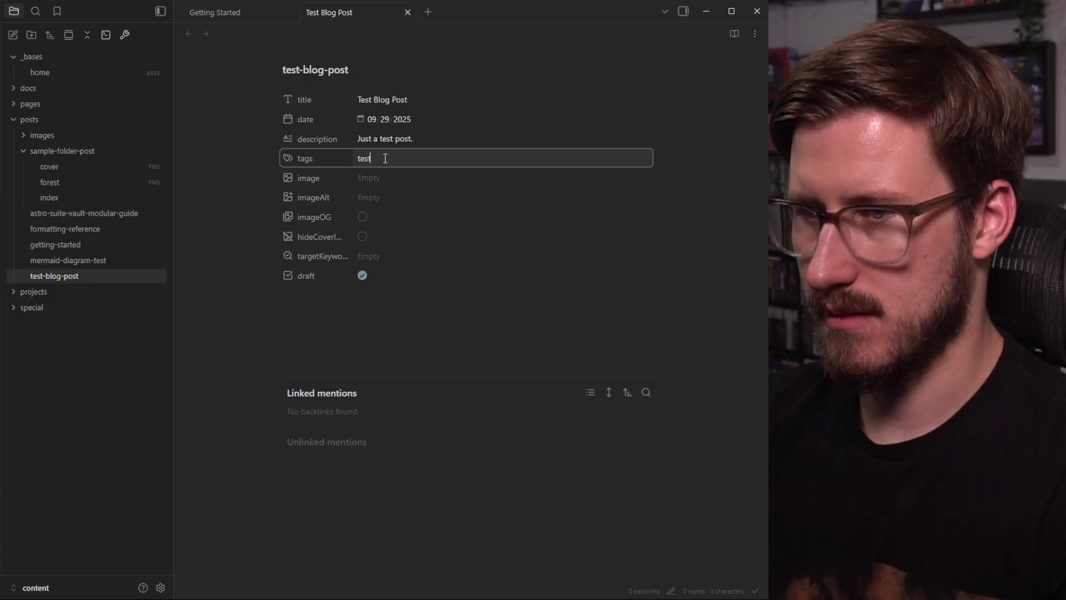
key(Return)
text(t)
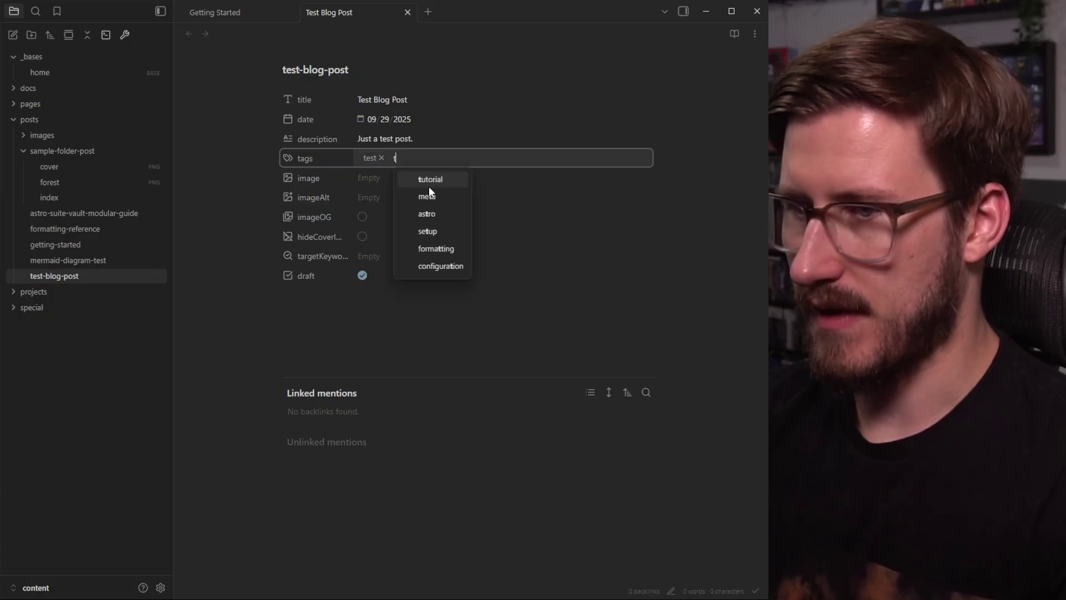
text(utorial)
key(Return)
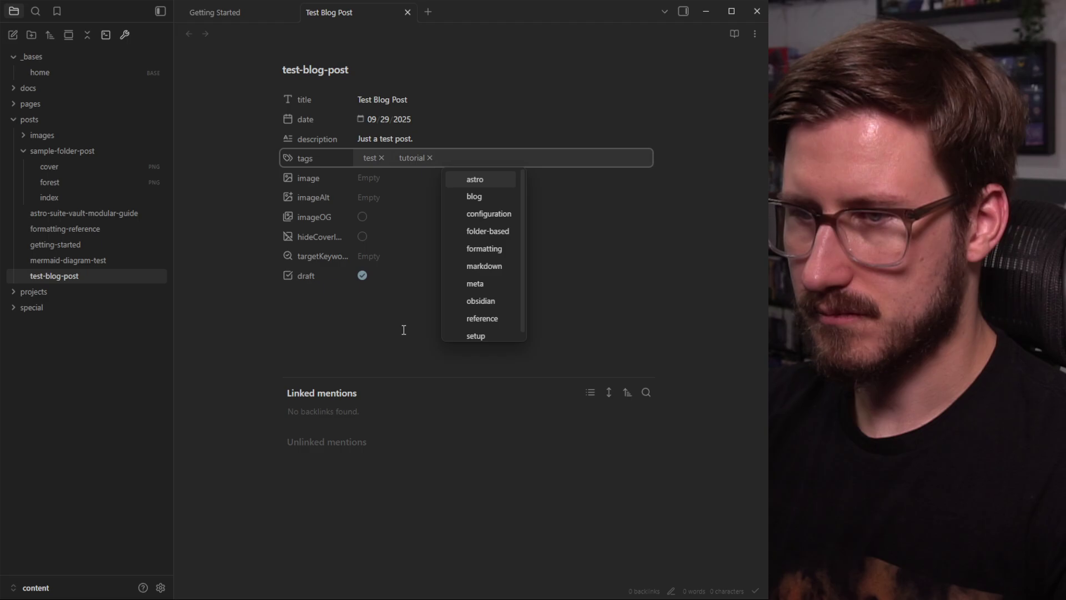
click(404, 330)
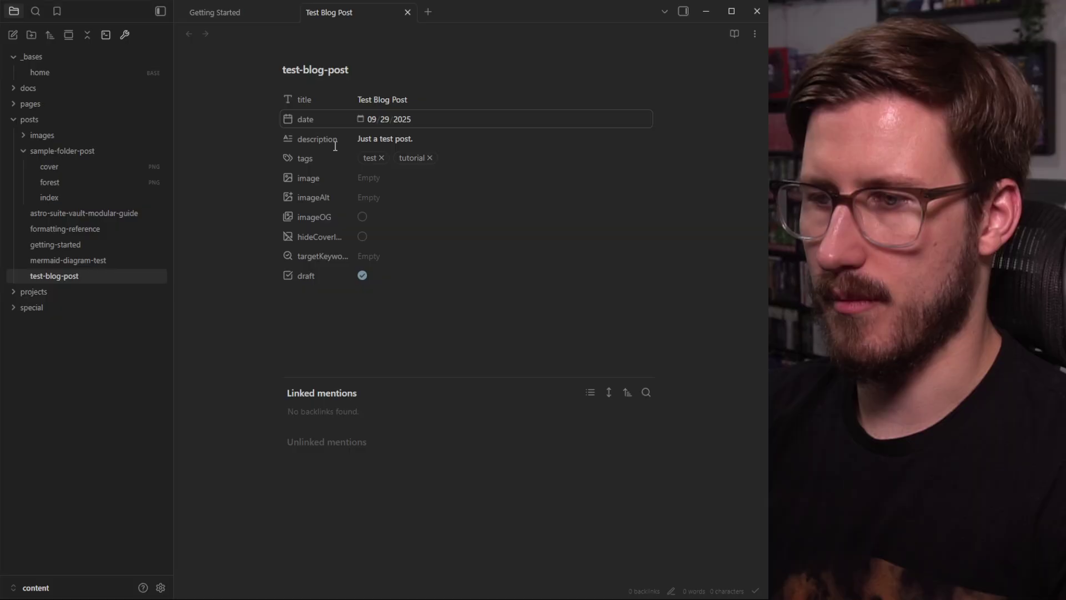
Set image to images/mountains.png, imageAlt to 'Mountains and water.' and turn on imageOG.
click(393, 179)
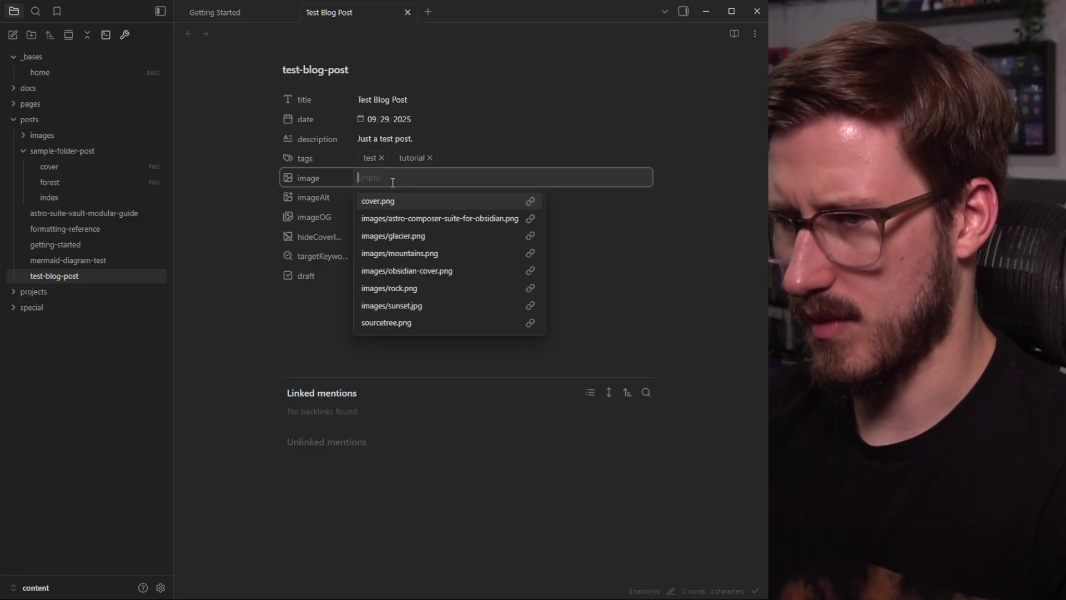
click(402, 254)
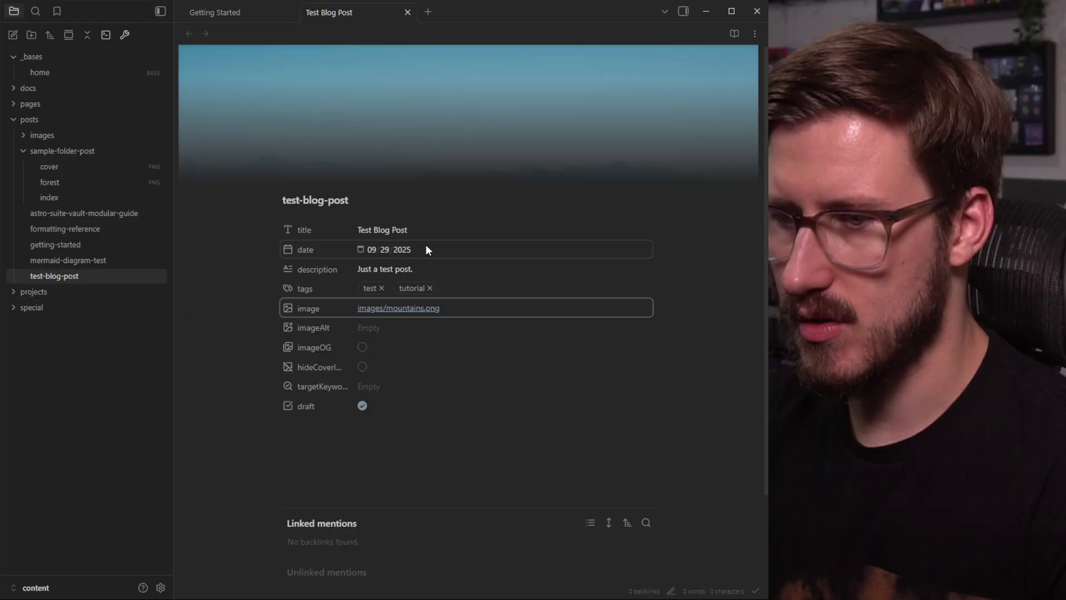
scroll(502, 194, down, 2)
click(379, 201)
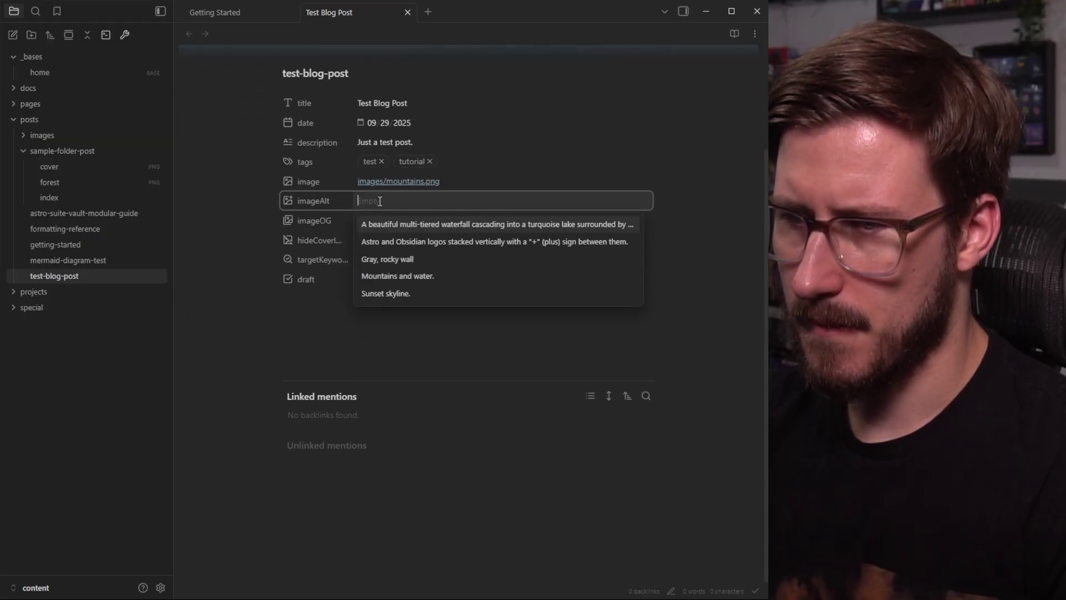
click(398, 274)
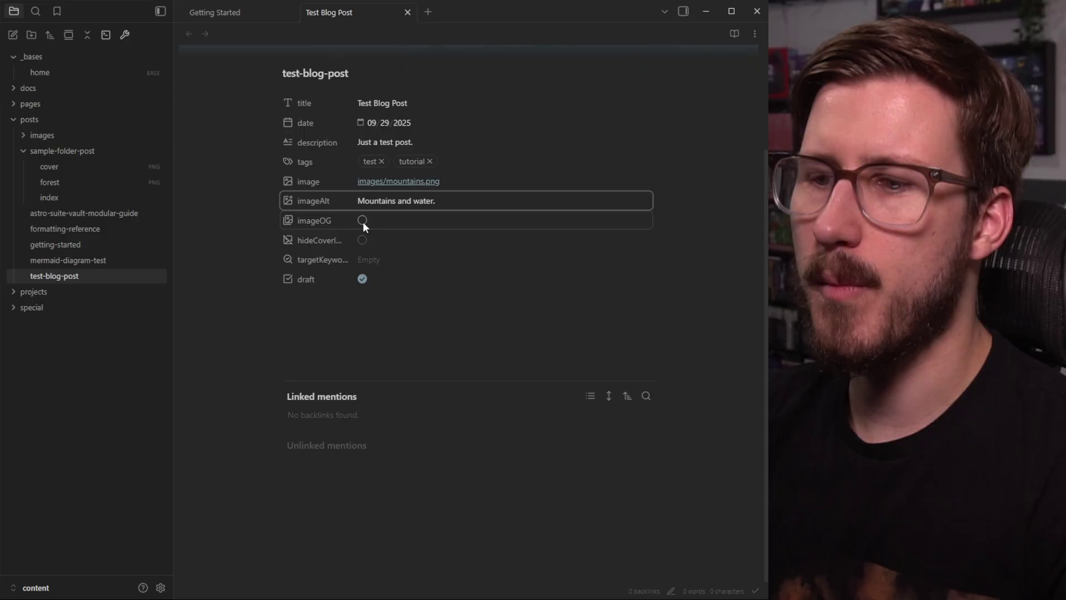
click(362, 220)
scroll(430, 273, up, 1)
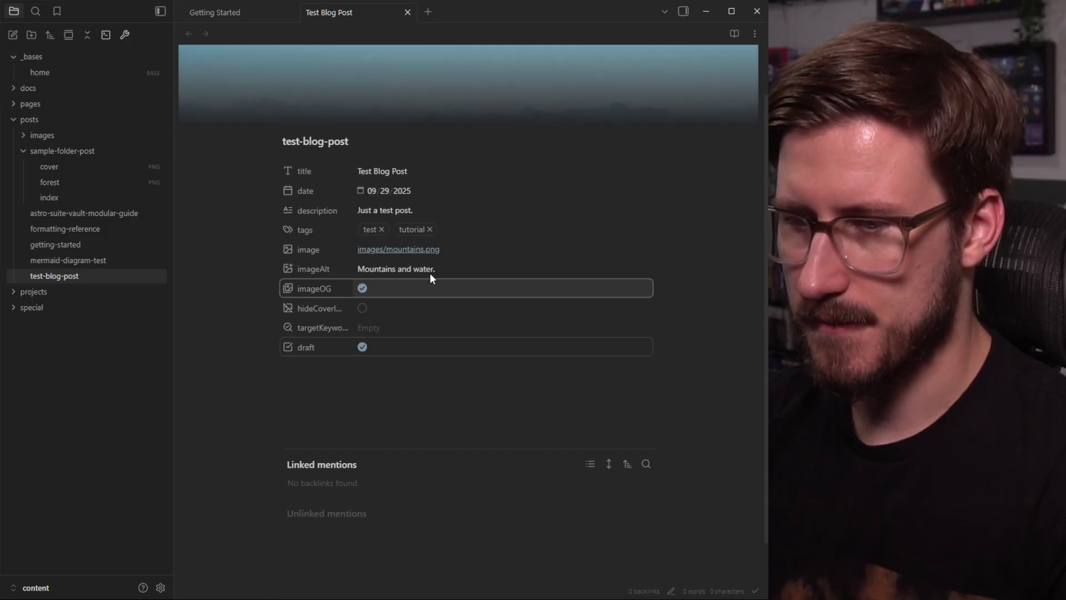
scroll(388, 317, down, 1)
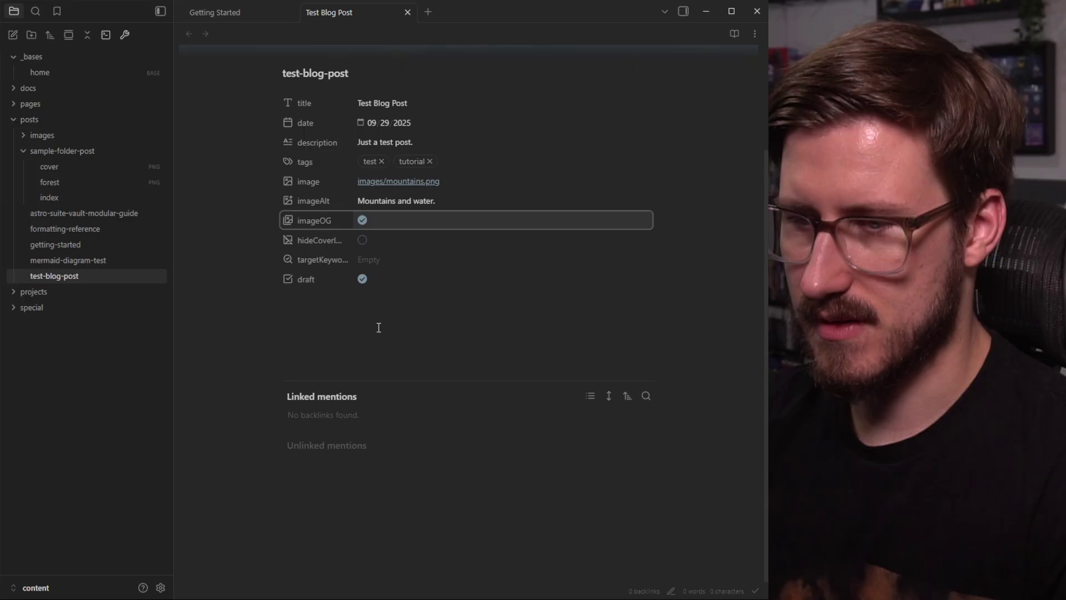
Write a '## Test' heading in the empty note body.
click(452, 333)
text(## Test)
key(Return)
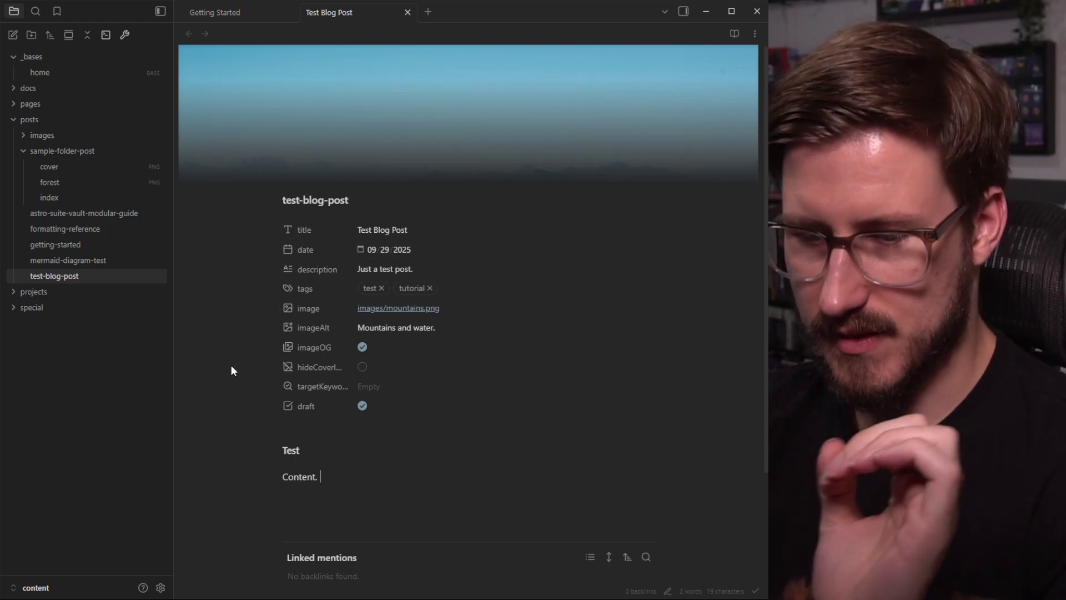
View Test Blog Post on the Astro Modular site, open the next Guide post, then return home.
mouse_move(72, 598)
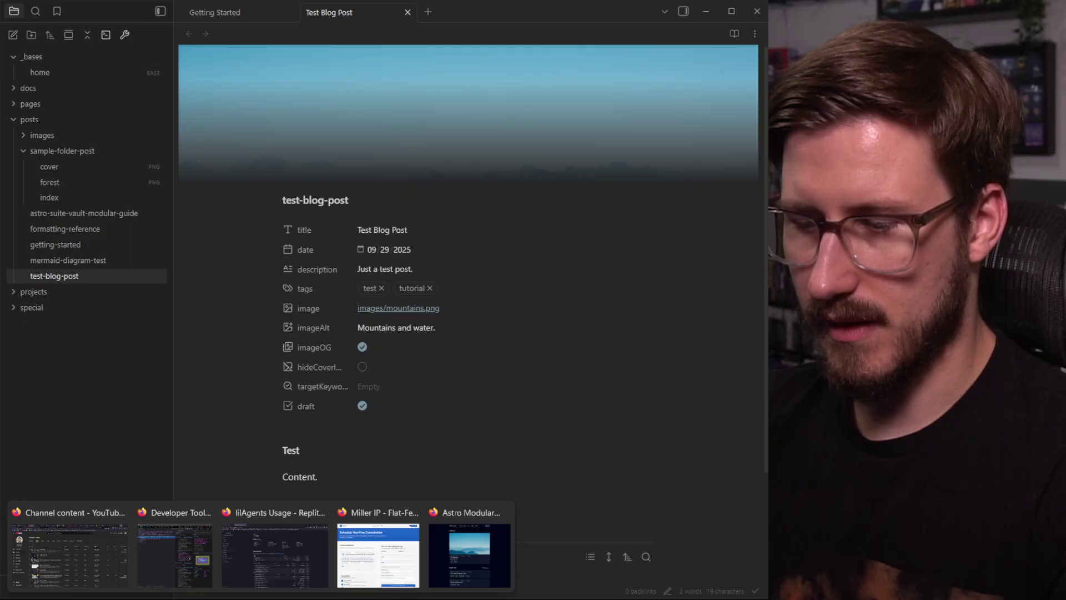
click(491, 562)
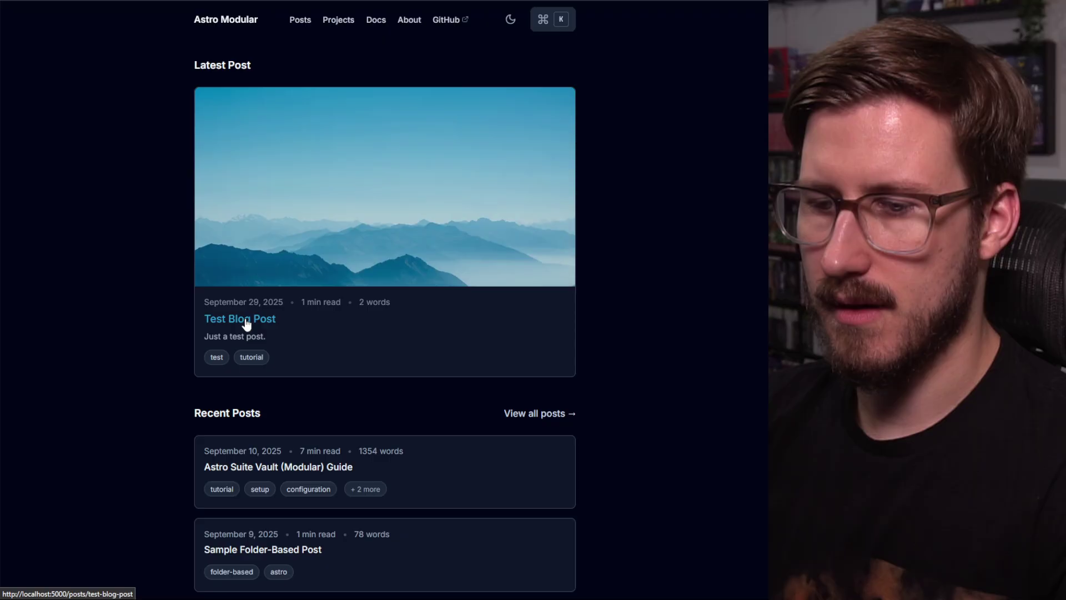
click(246, 325)
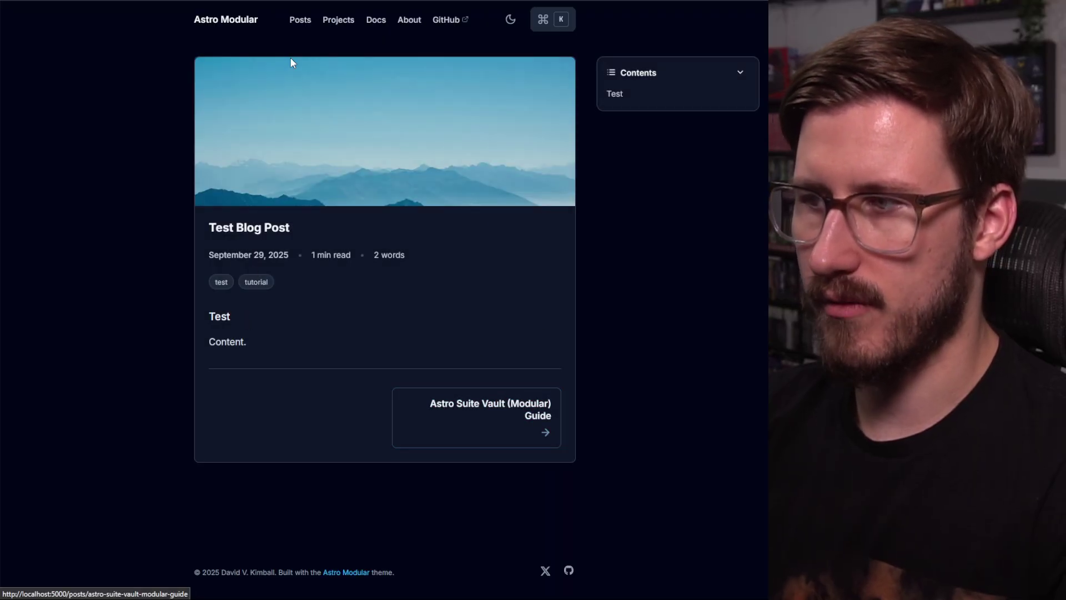
click(466, 409)
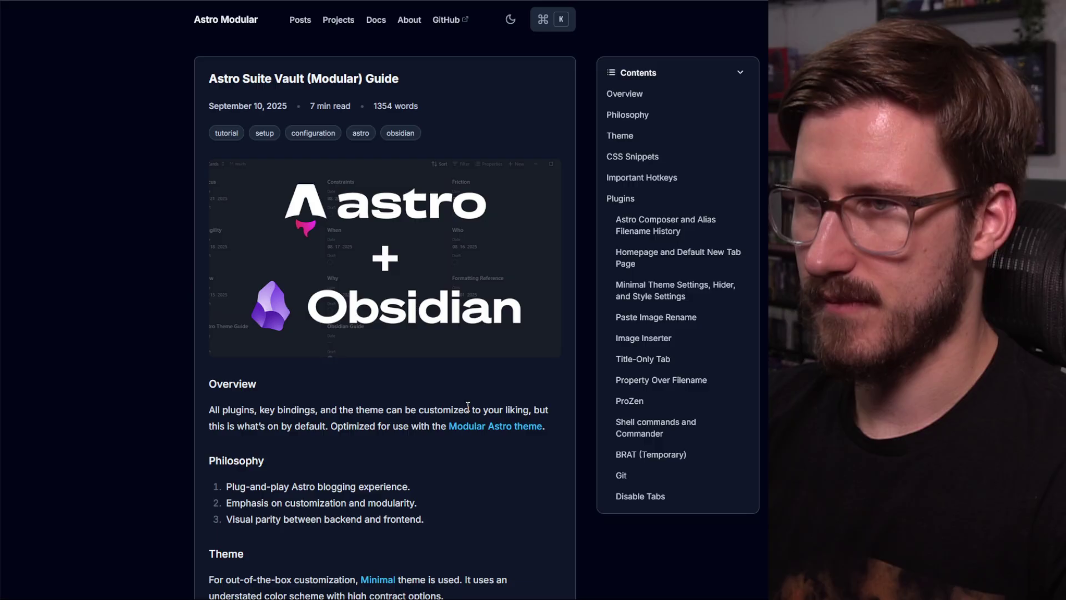
click(233, 26)
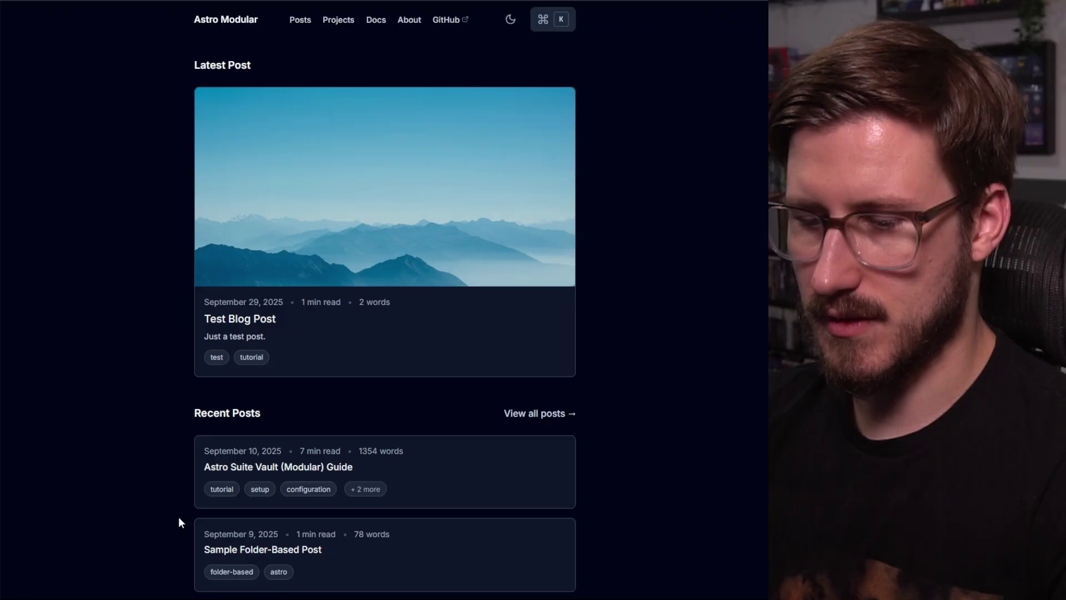
Add a [[Formatting Reference]] link on a new line below 'Content.' in the test post.
key(alt+Tab)
scroll(395, 415, down, 2)
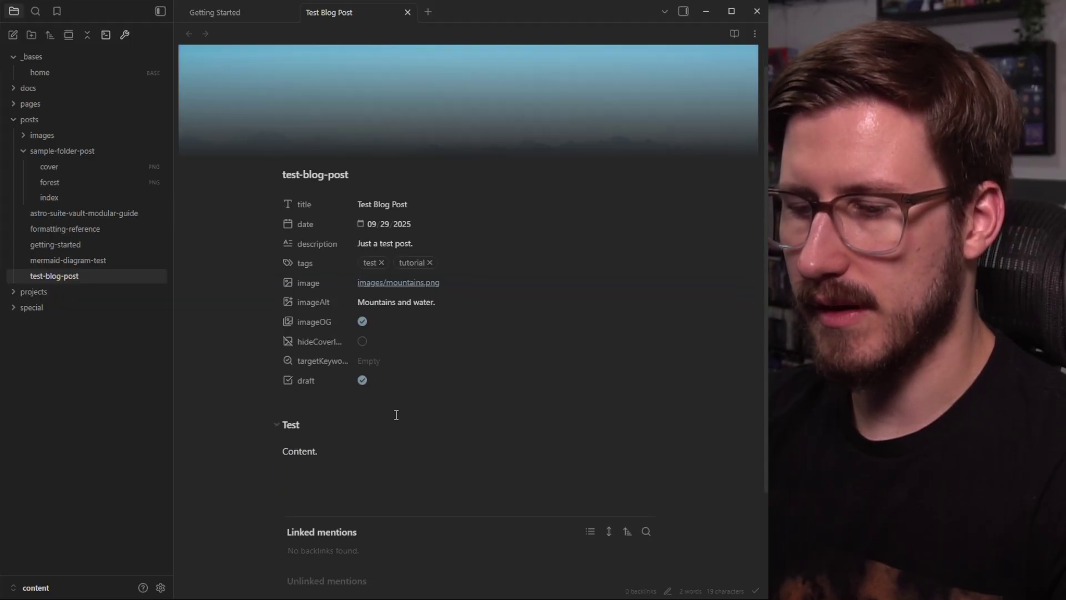
key(Return)
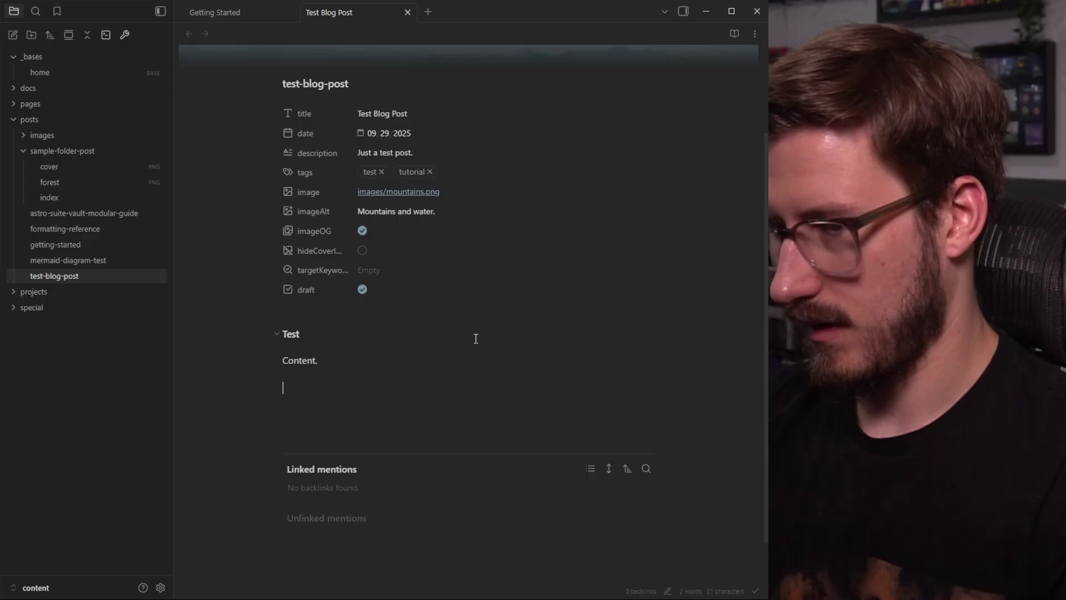
text([[form)
key(Return)
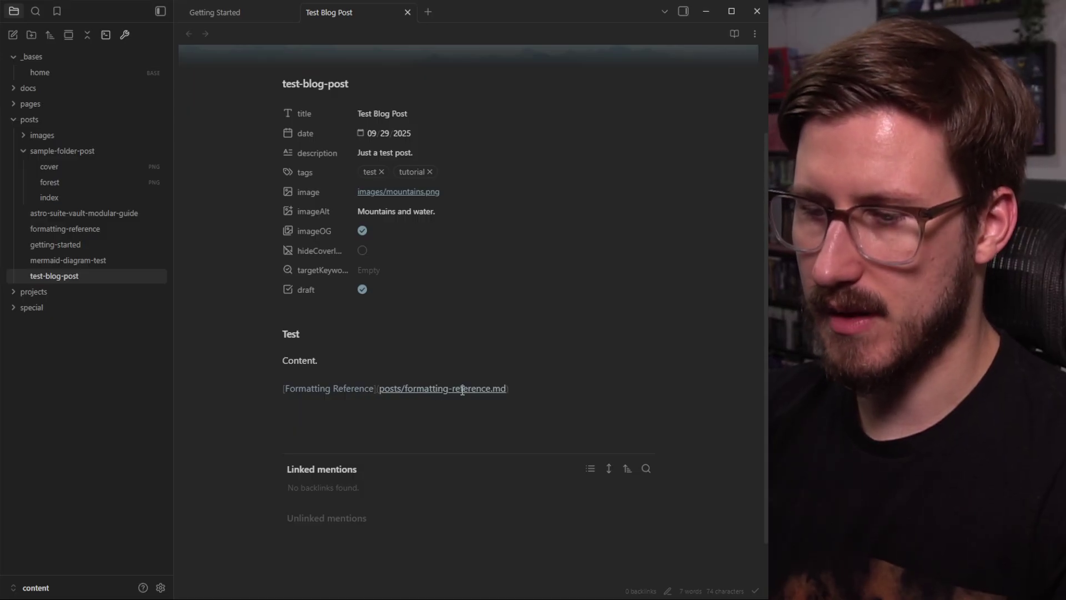
click(374, 373)
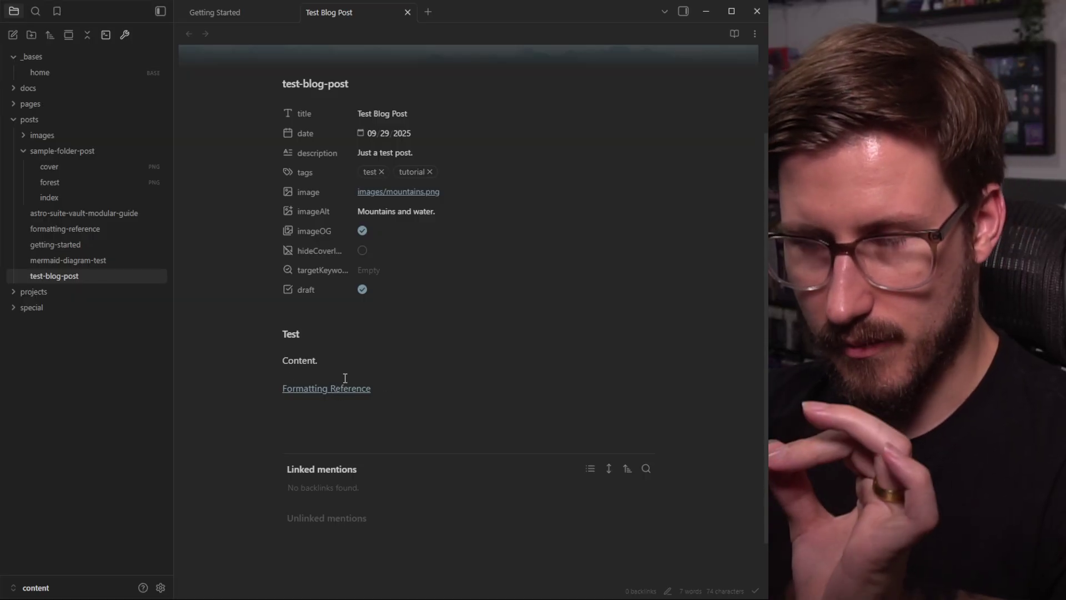
From Test Blog Post, follow the Formatting Reference link, then move on to the Mermaid Diagram Test post.
mouse_move(83, 589)
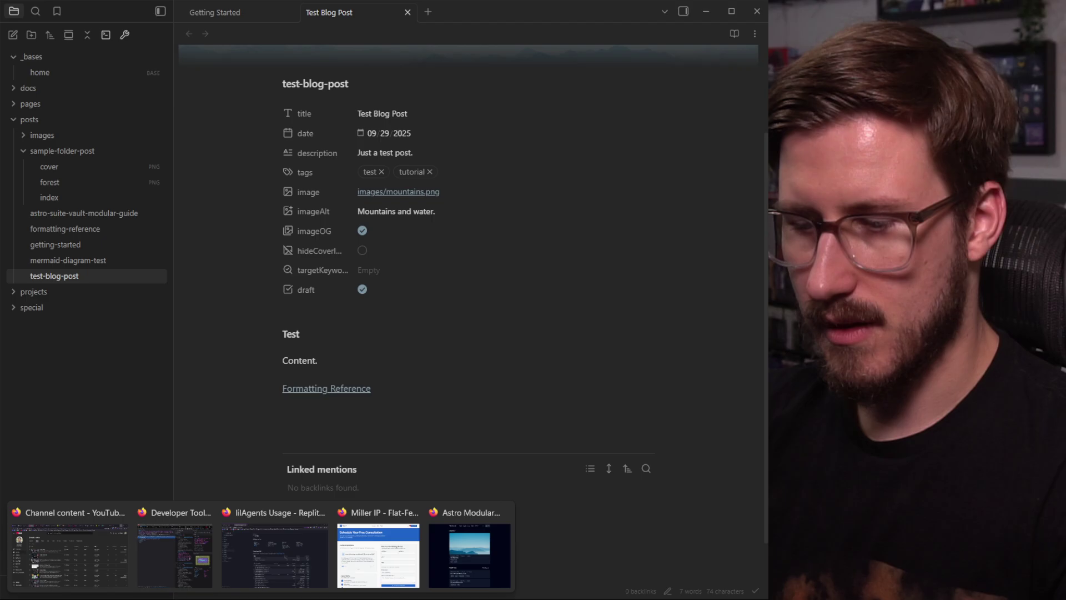
click(474, 564)
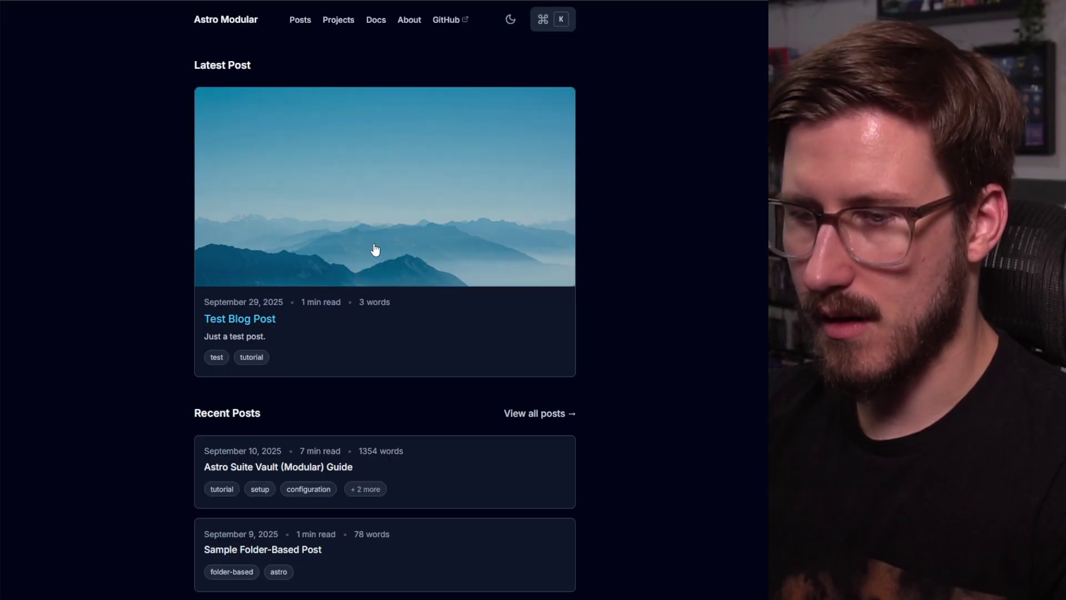
click(245, 321)
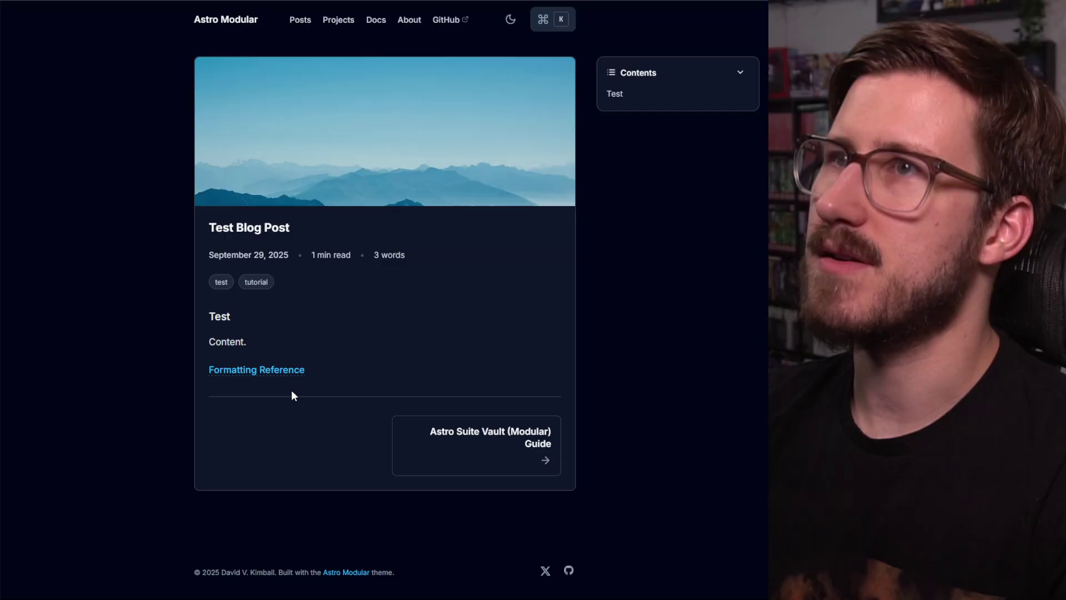
click(561, 311)
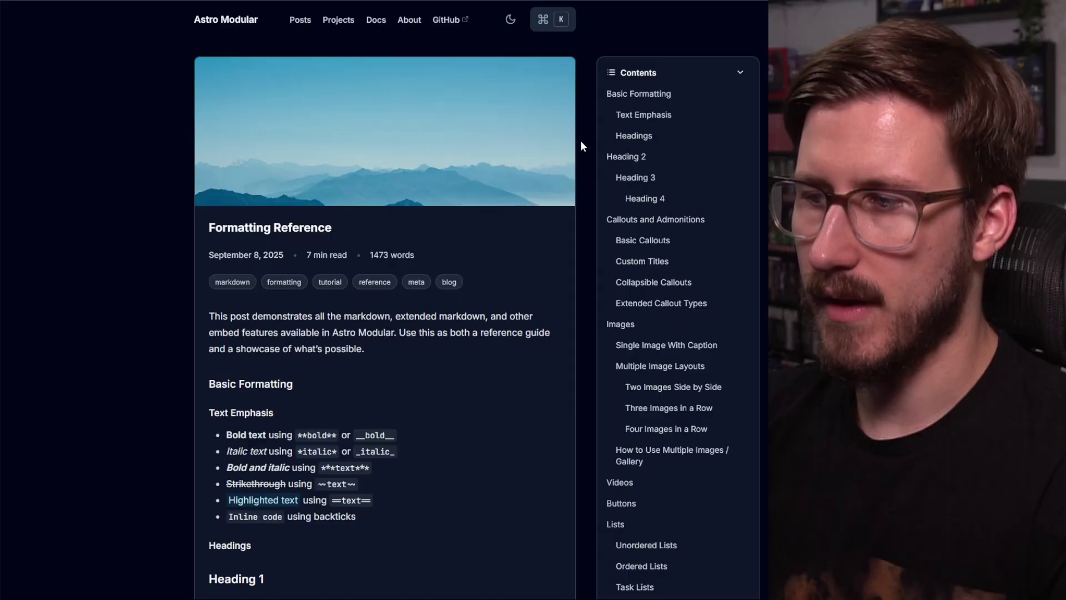
scroll(689, 350, down, 15)
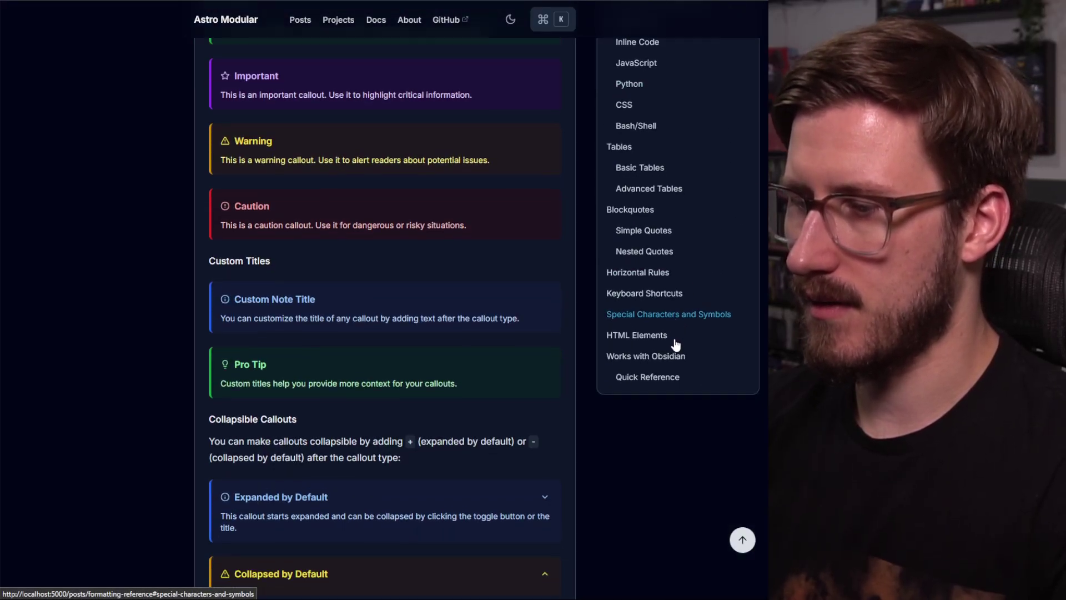
click(646, 279)
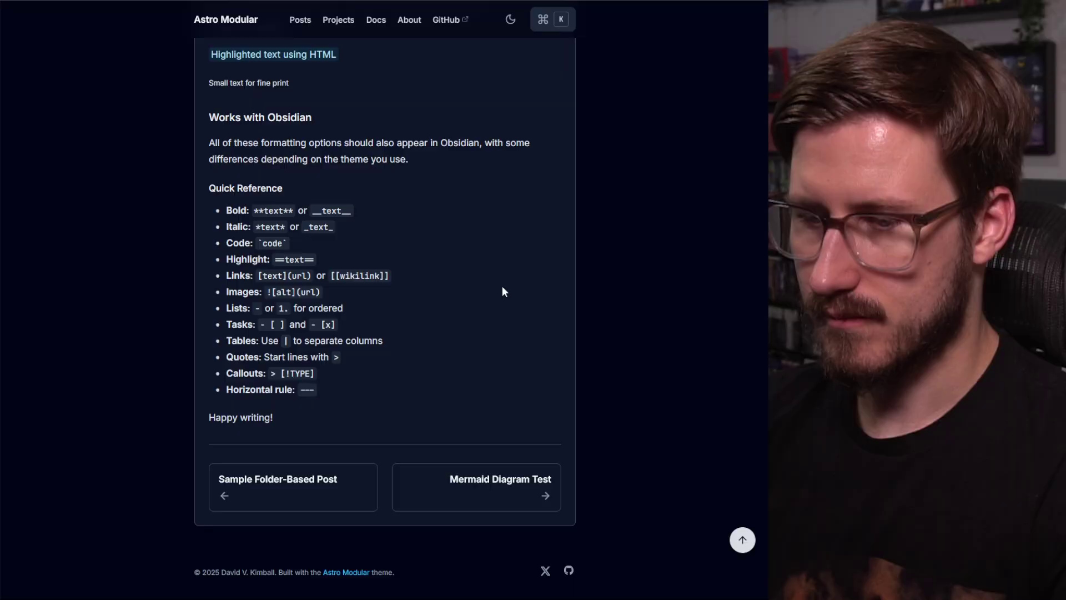
click(471, 487)
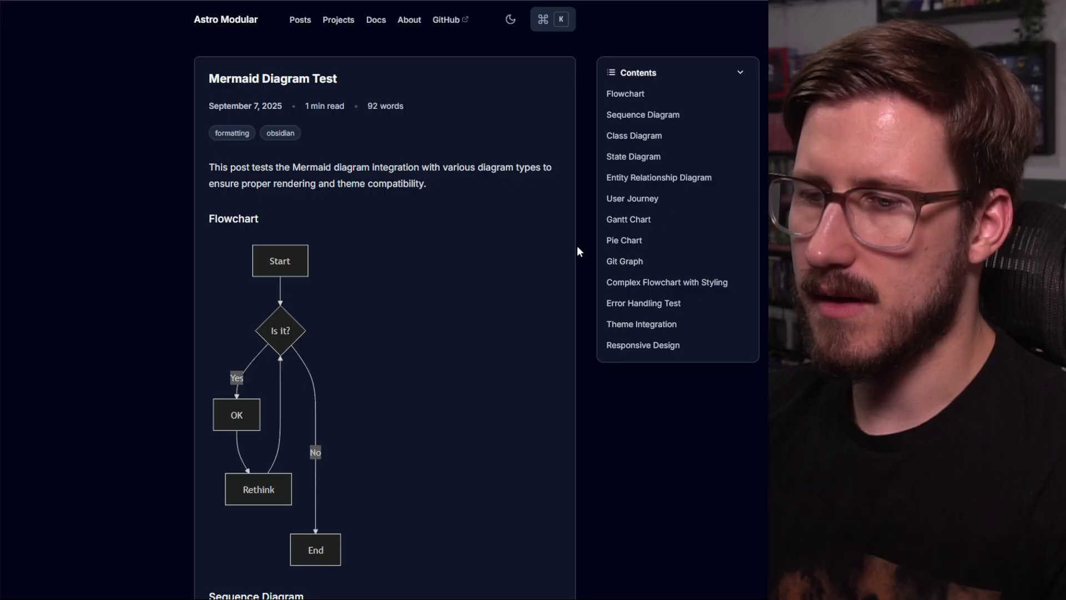
Scroll through Mermaid Diagram Test, then reopen Formatting Reference from the all-posts list.
scroll(402, 259, down, 20)
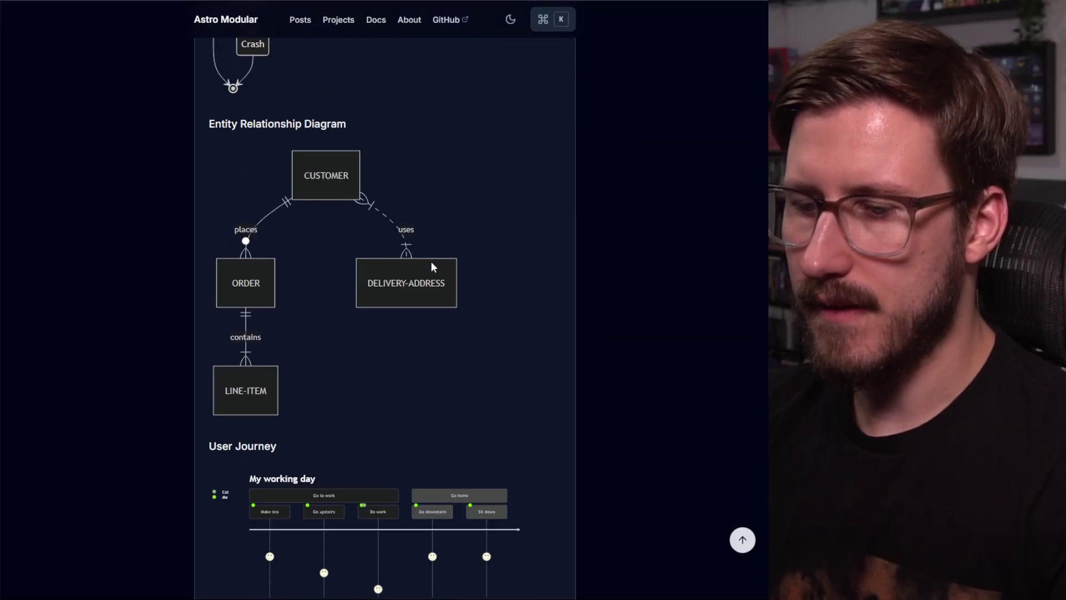
scroll(432, 266, down, 20)
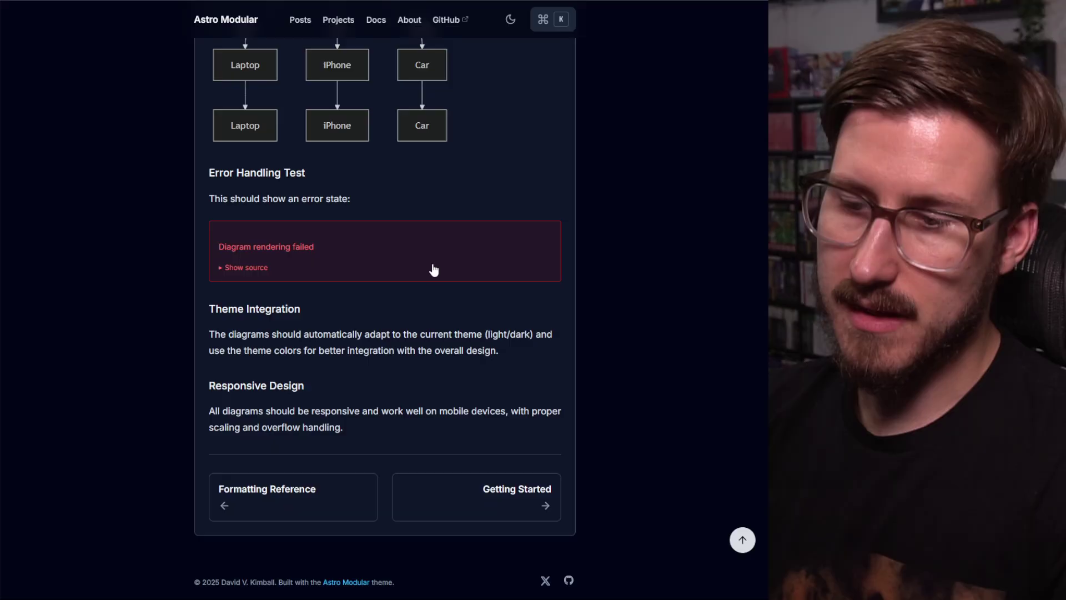
scroll(440, 347, up, 20)
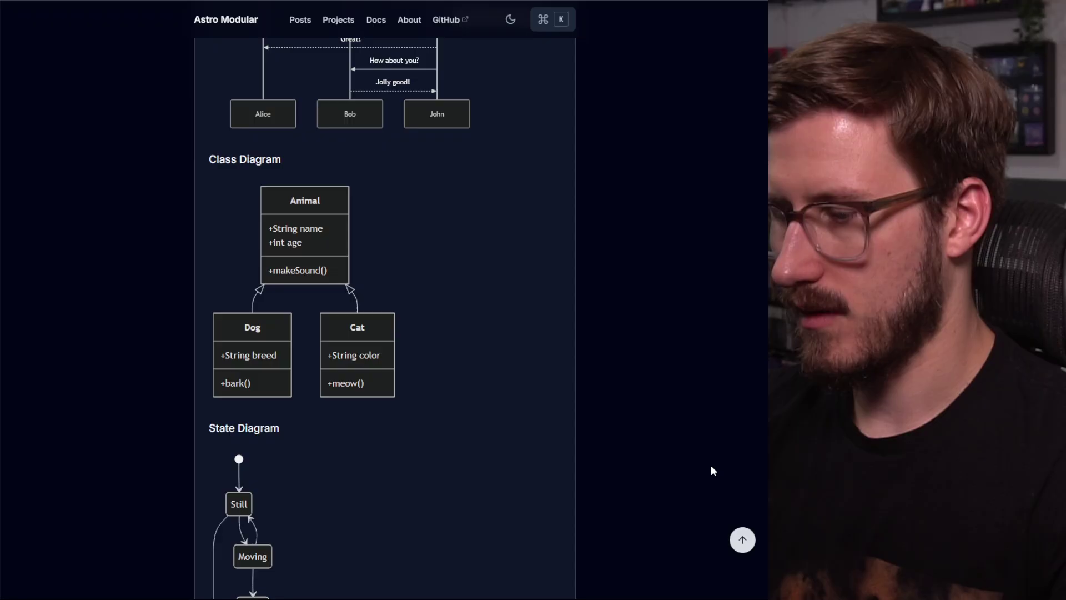
click(743, 540)
click(299, 20)
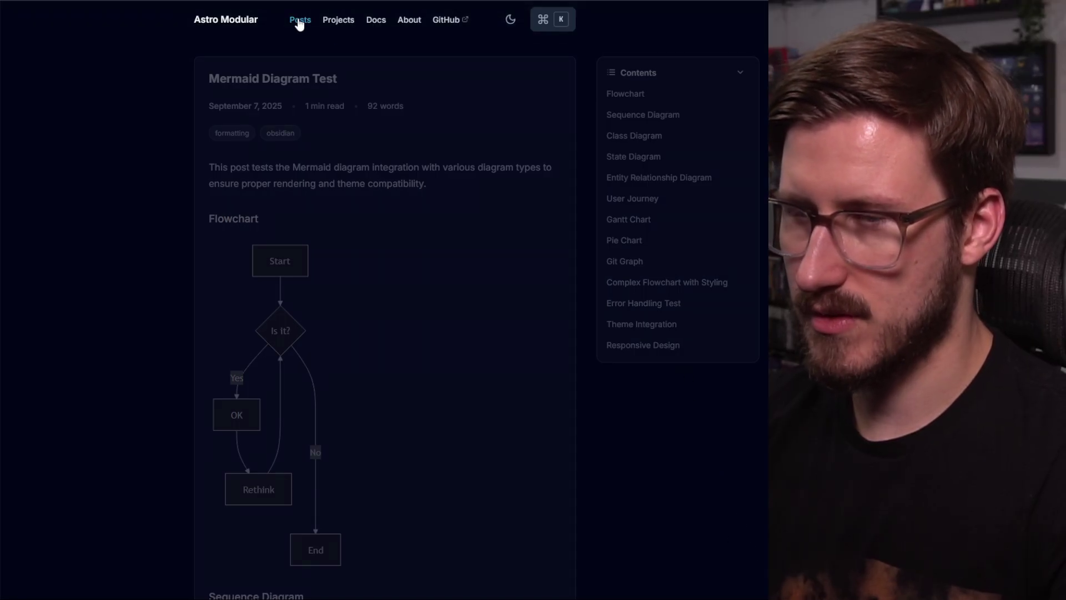
scroll(413, 185, down, 10)
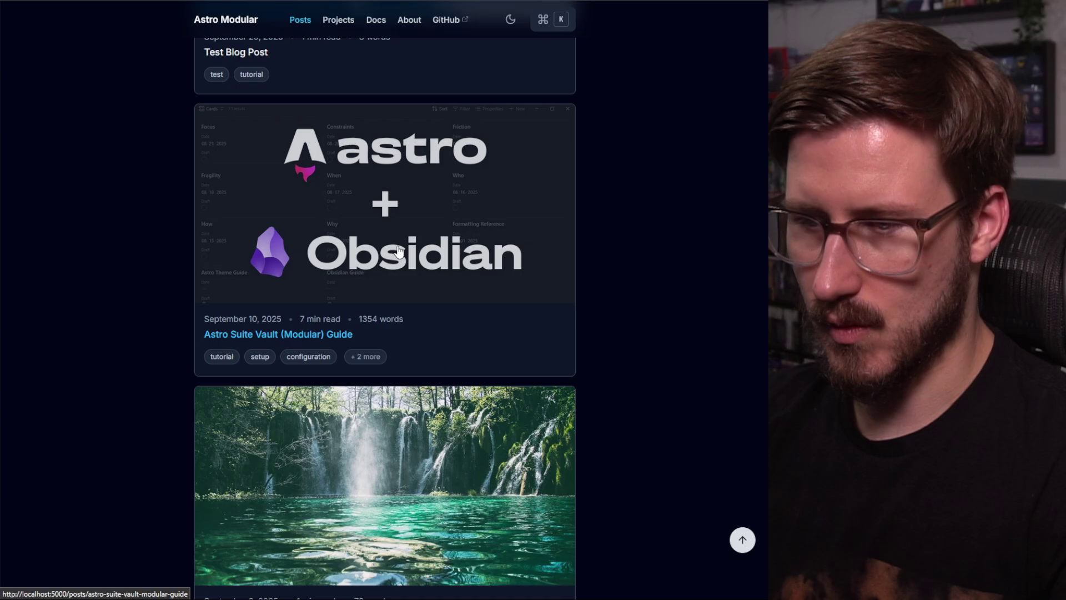
scroll(321, 311, down, 5)
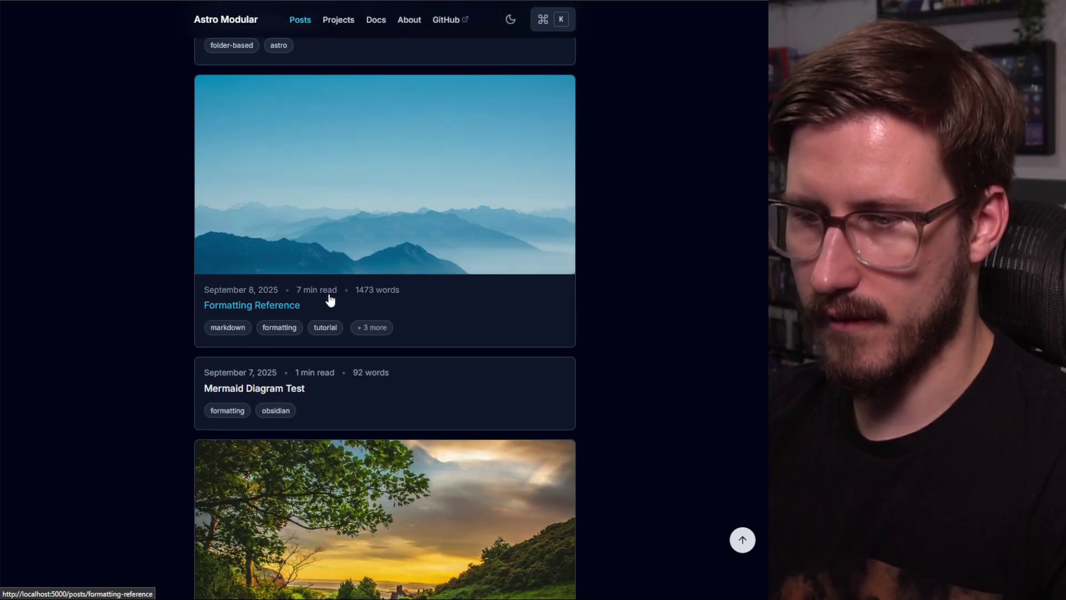
click(288, 249)
scroll(695, 268, down, 6)
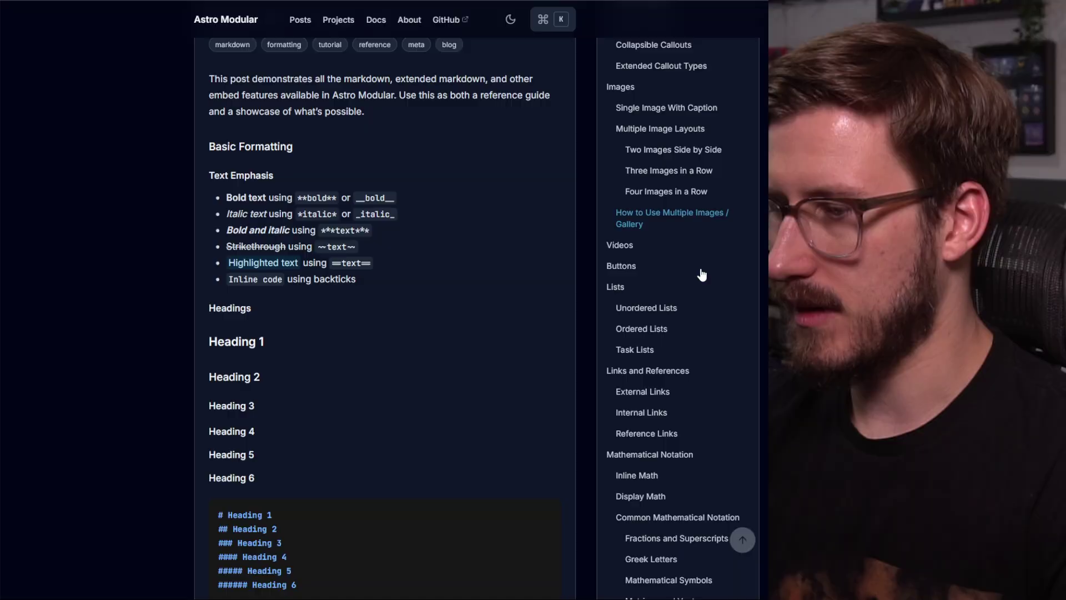
Open the formatting-reference note, show its heading Outline, and jump to Callouts and Admonitions.
key(alt+Tab)
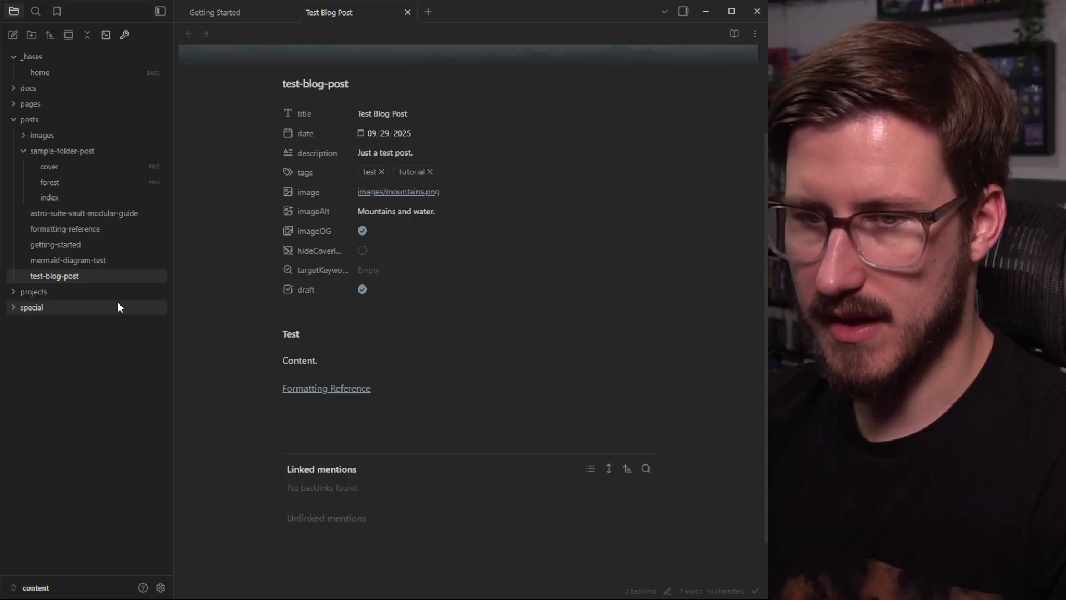
click(99, 229)
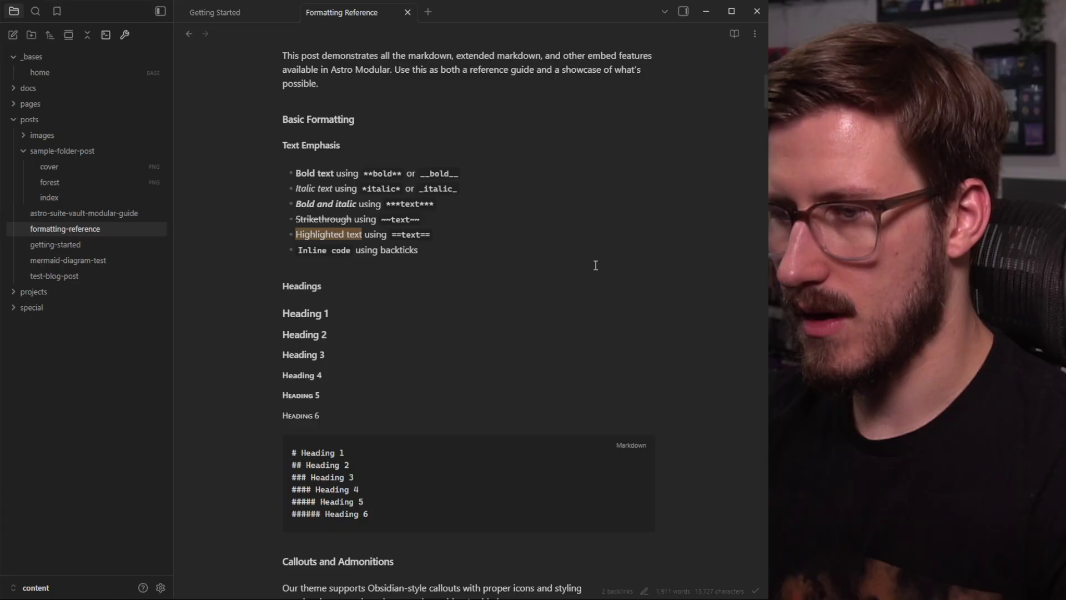
scroll(596, 265, down, 4)
click(684, 11)
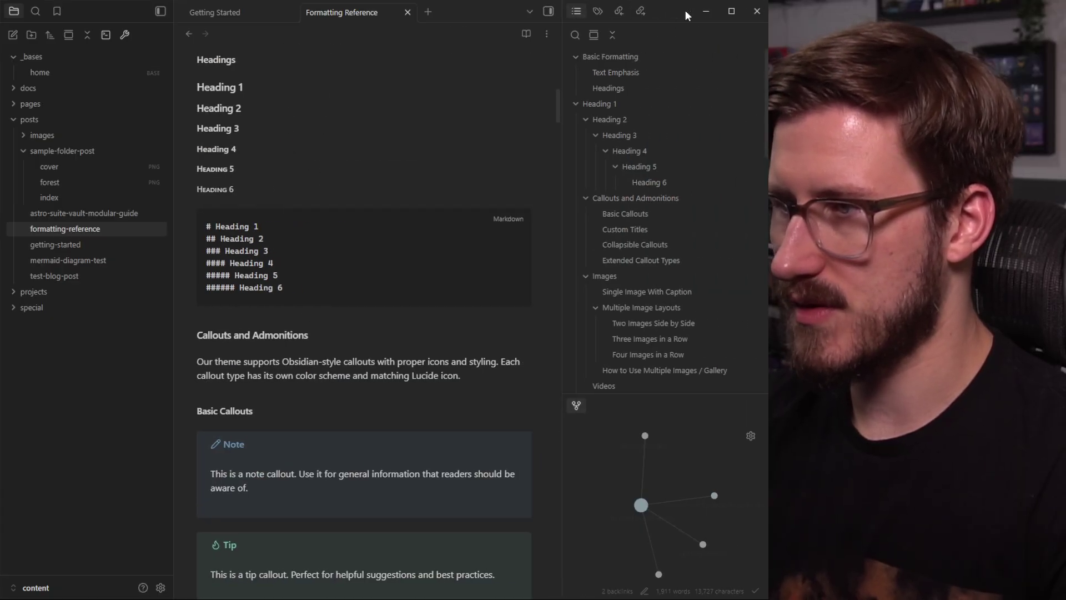
scroll(634, 200, down, 2)
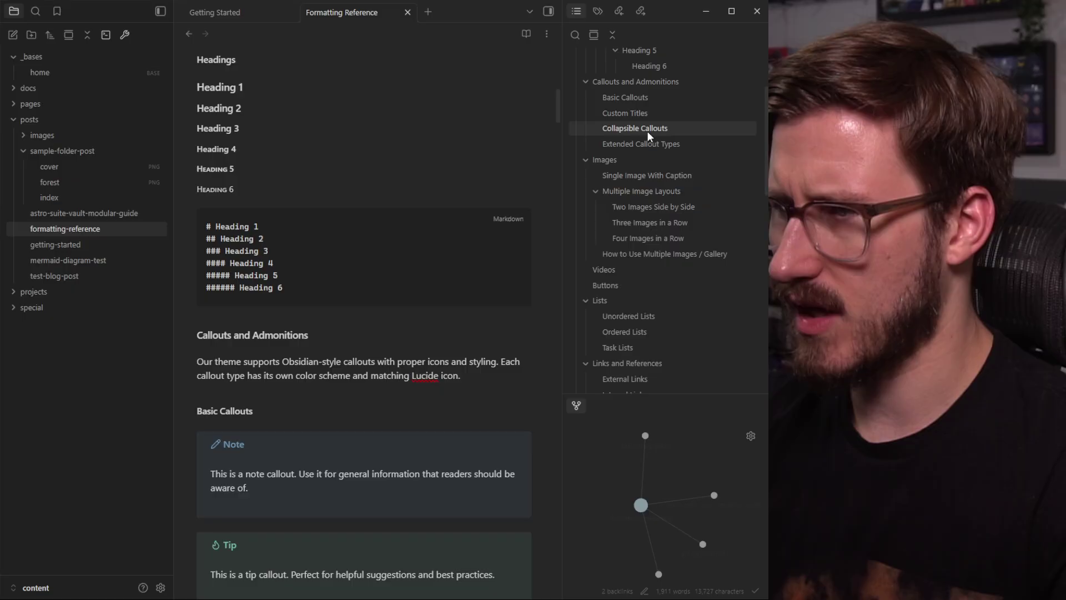
click(653, 88)
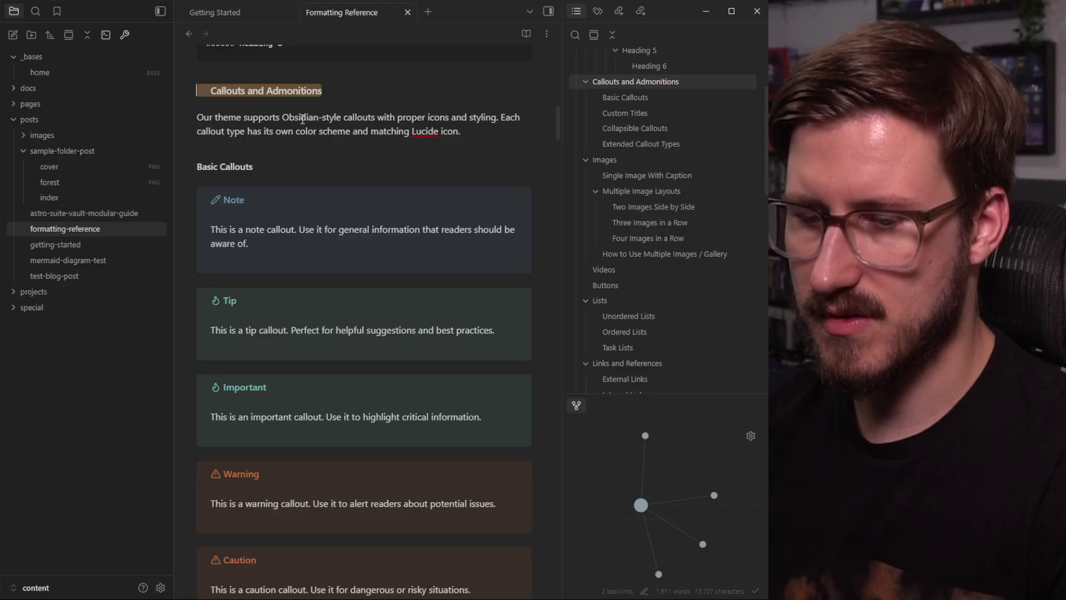
Return to the blog and jump to the Formatting Reference post's Callouts and Admonitions section.
mouse_move(60, 599)
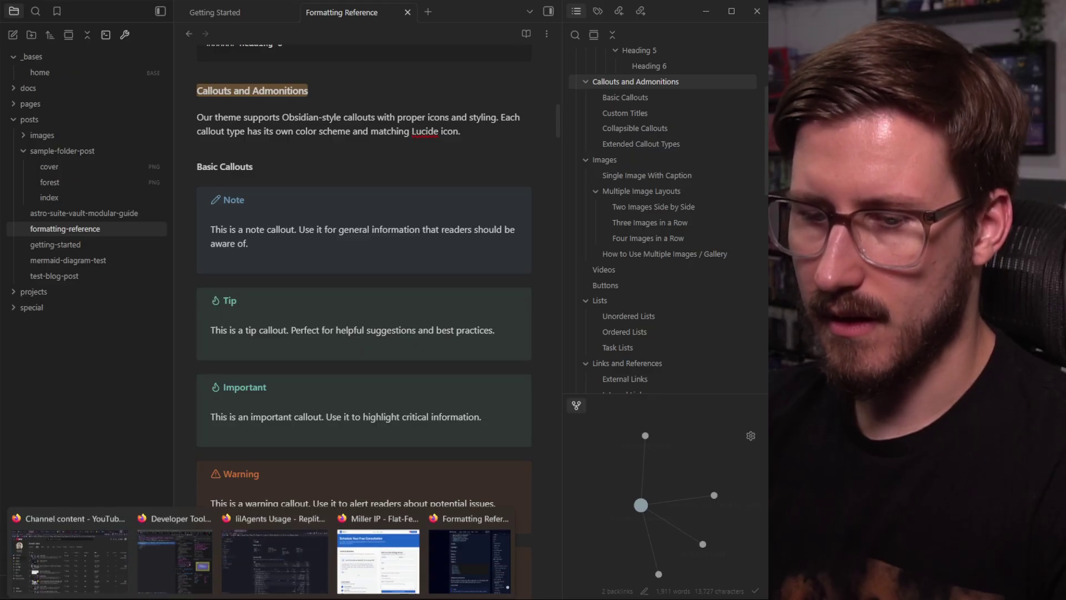
click(452, 552)
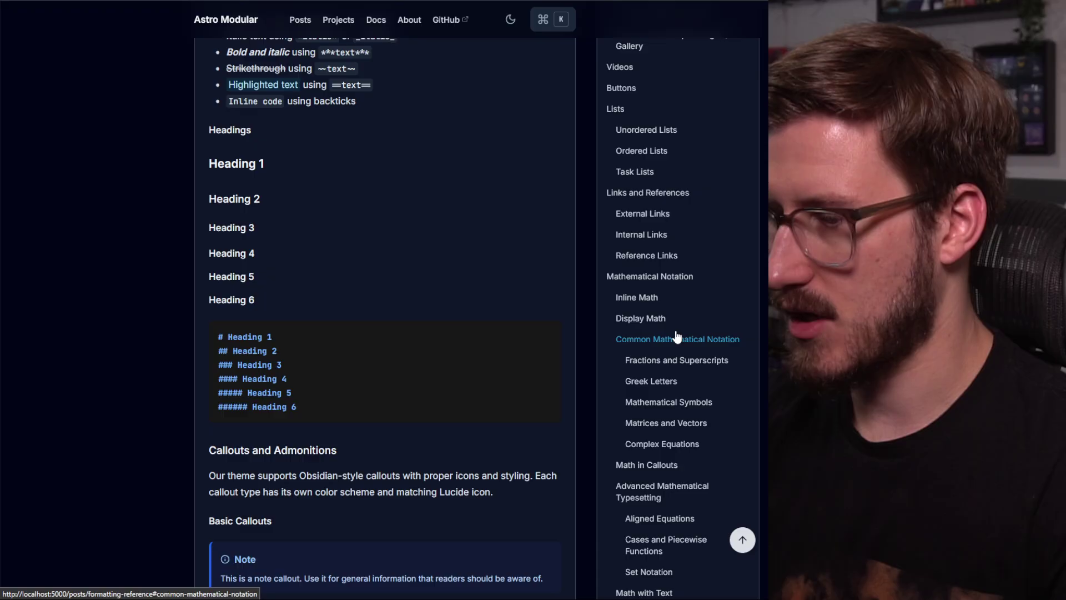
scroll(686, 321, down, 6)
scroll(685, 321, up, 5)
scroll(685, 321, up, 8)
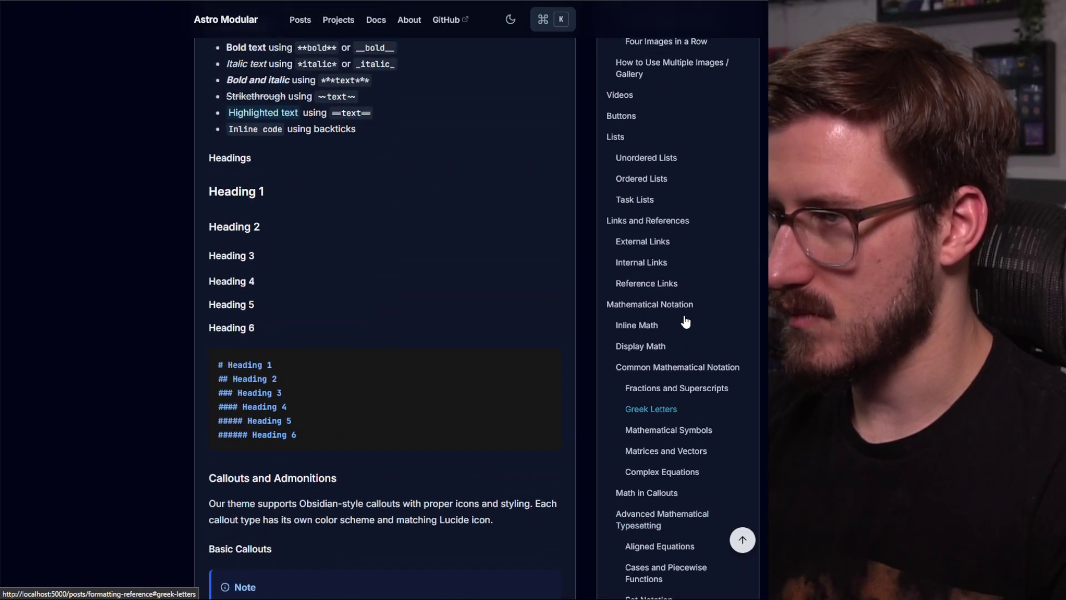
click(661, 220)
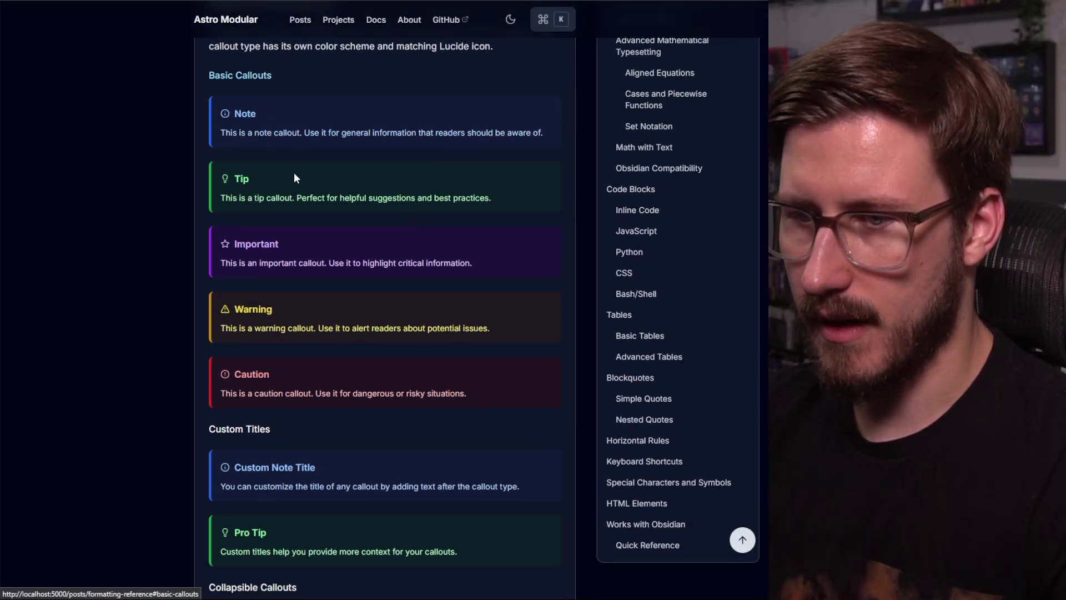
Toggle the Collapsed by Default and Expanded by Default callouts open and closed.
scroll(294, 178, down, 5)
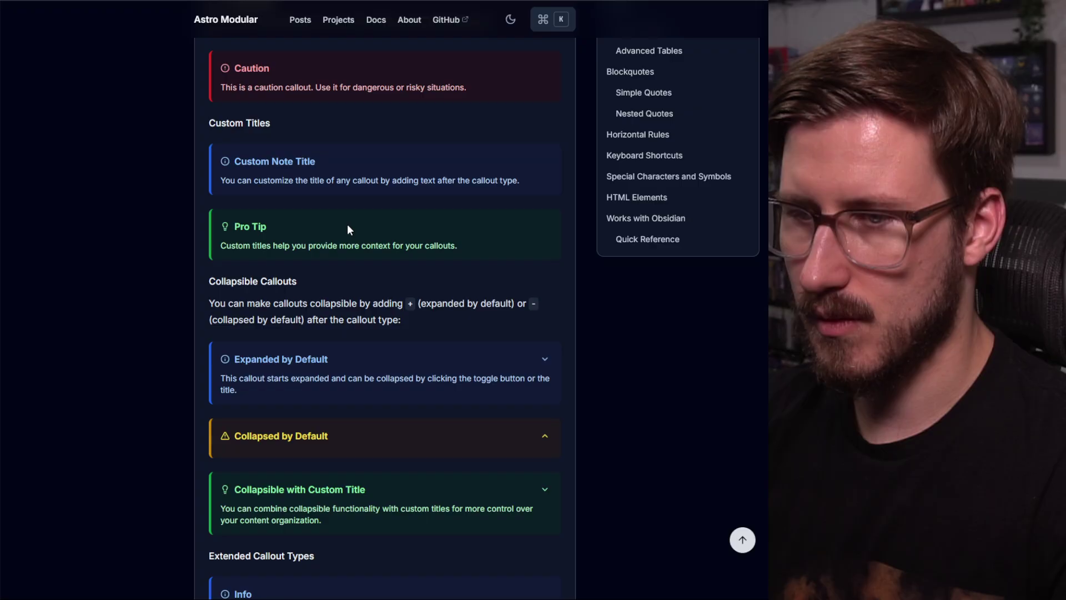
scroll(347, 225, down, 3)
click(545, 267)
click(545, 267)
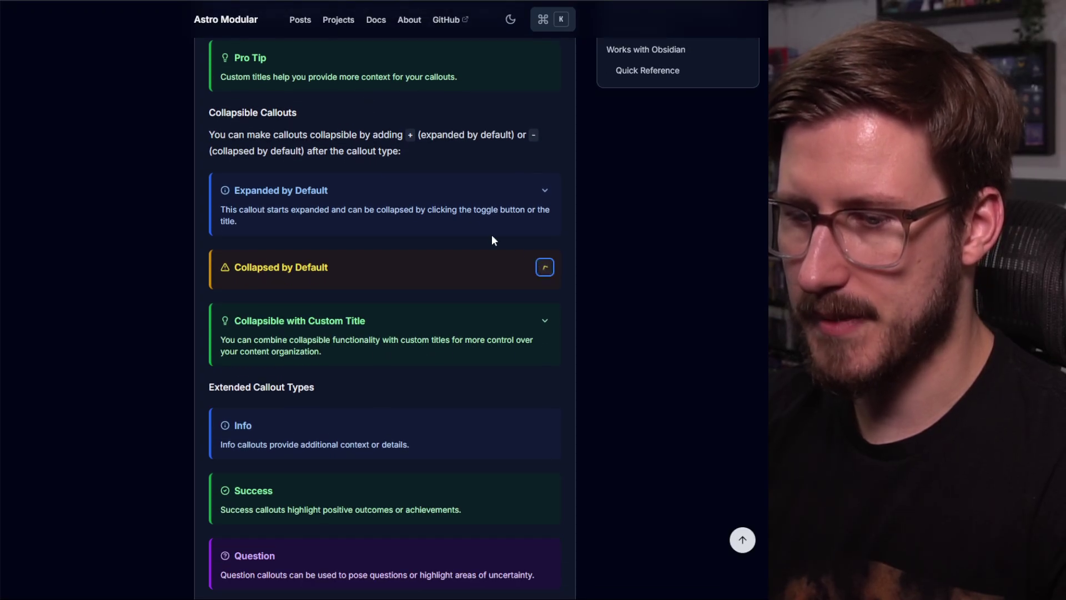
scroll(456, 201, down, 6)
scroll(444, 250, up, 5)
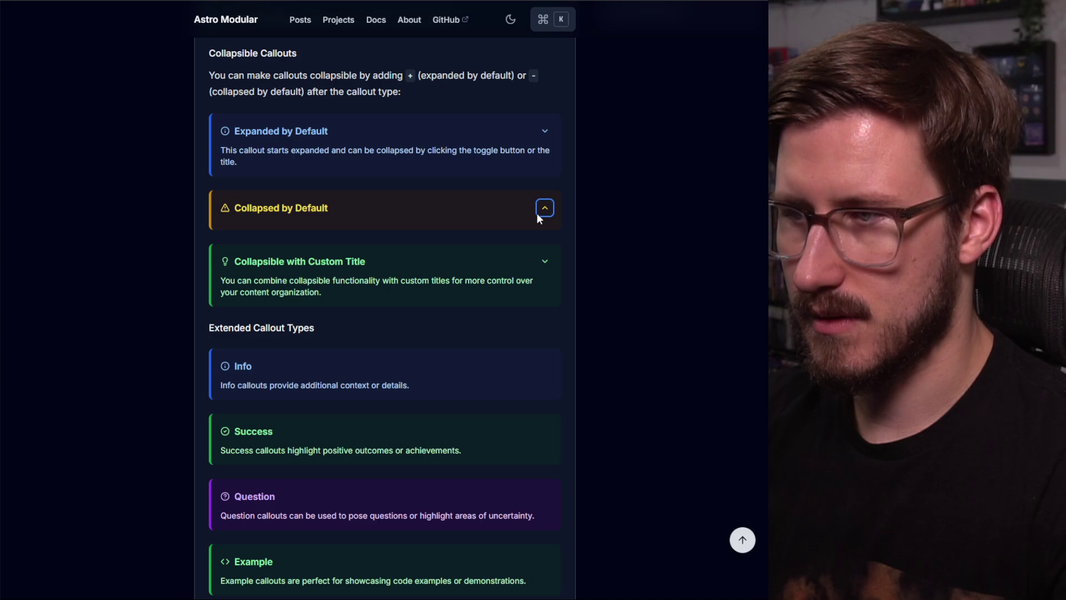
click(546, 134)
click(546, 136)
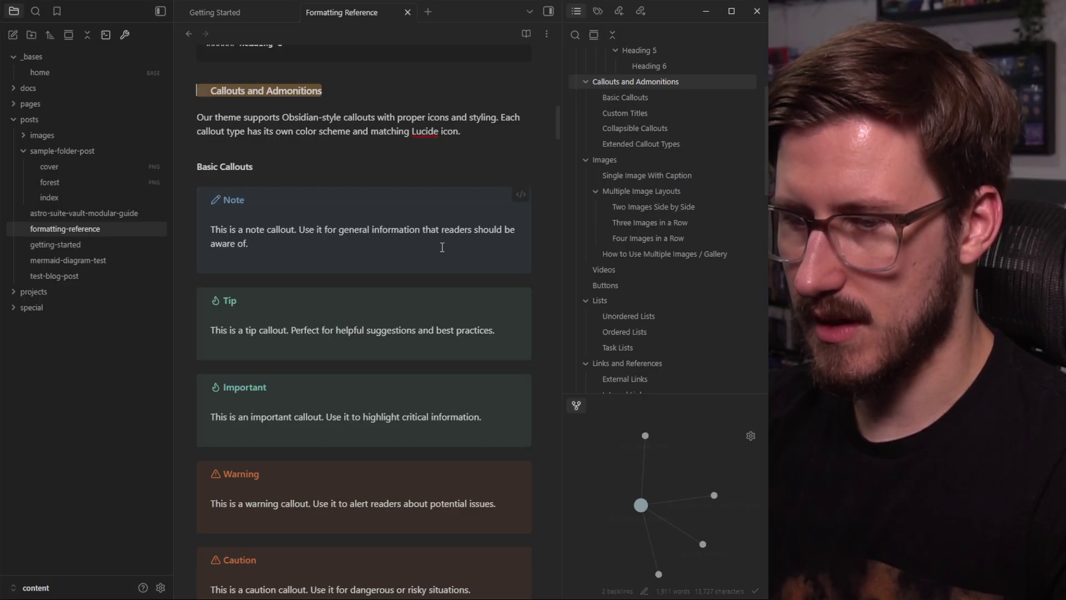
Toggle the Expanded by Default and Collapsed by Default callouts in the Obsidian editor.
scroll(442, 247, down, 13)
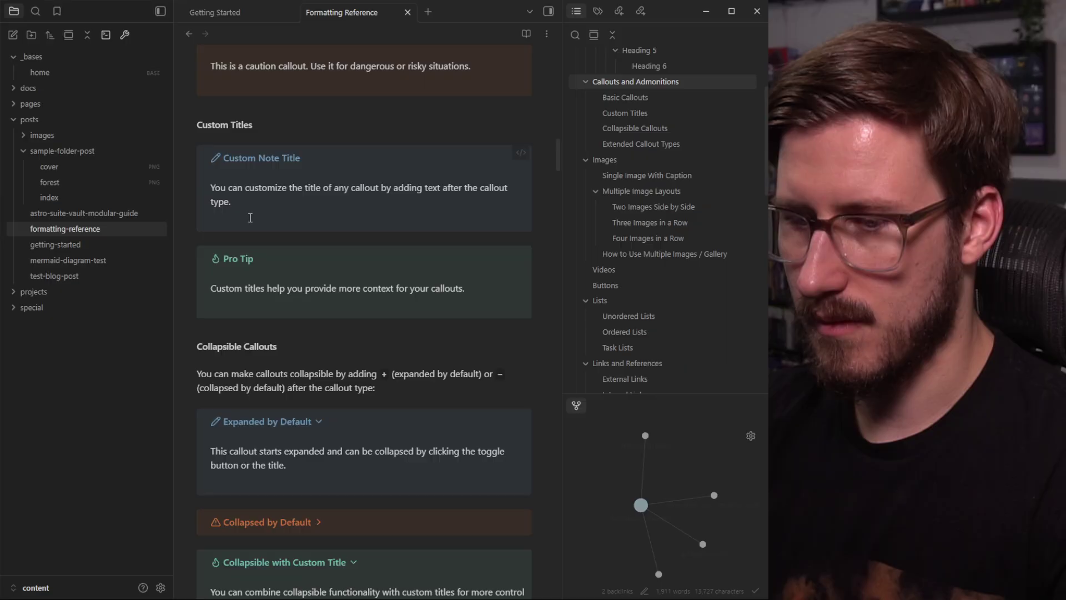
click(323, 189)
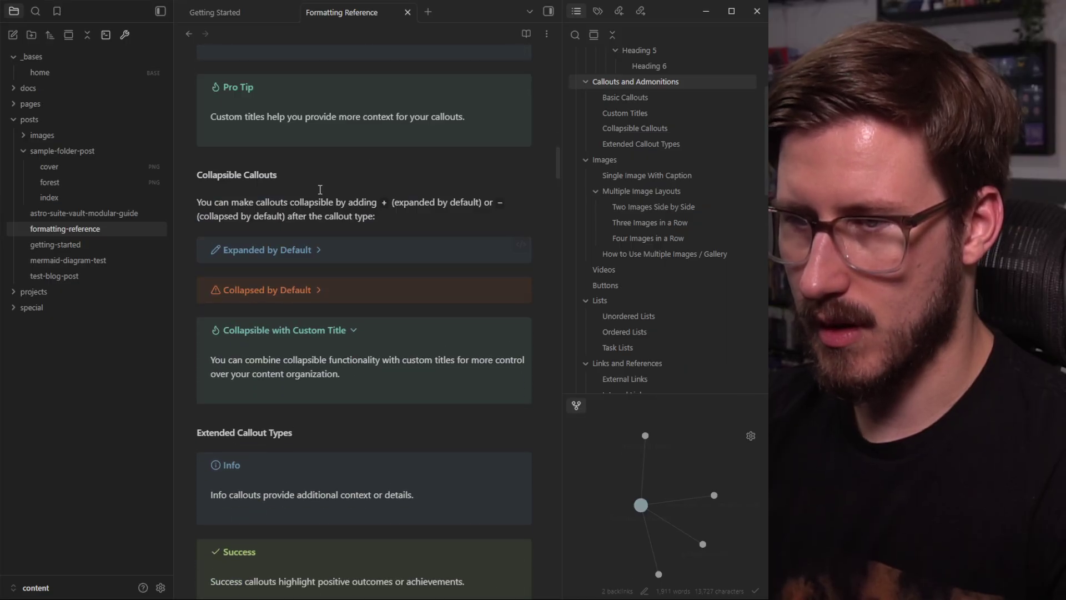
click(318, 247)
scroll(322, 232, down, 2)
click(322, 232)
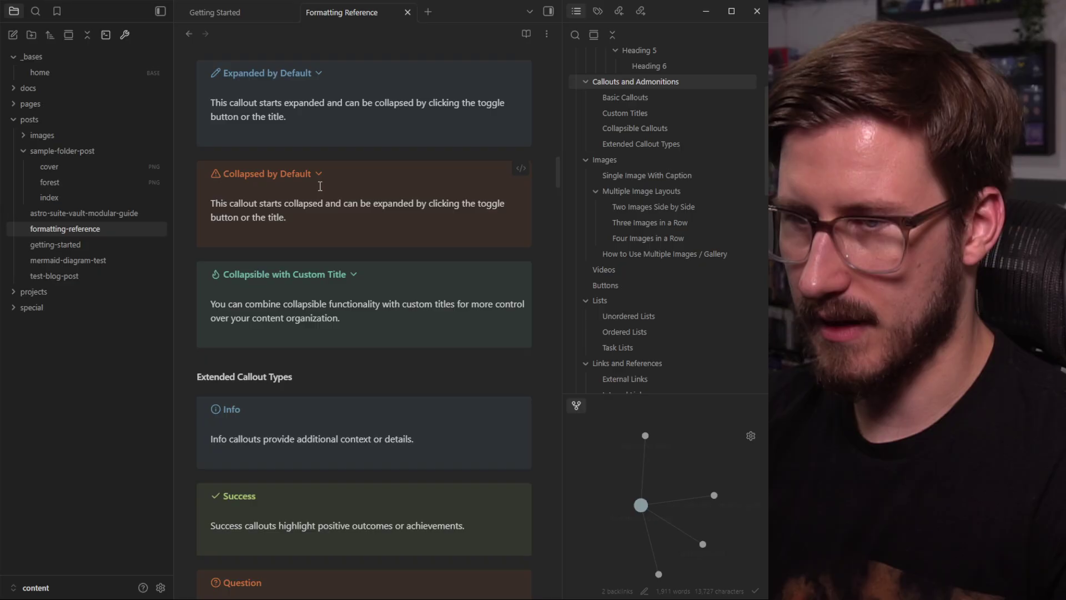
click(321, 178)
scroll(632, 238, down, 3)
scroll(423, 240, down, 20)
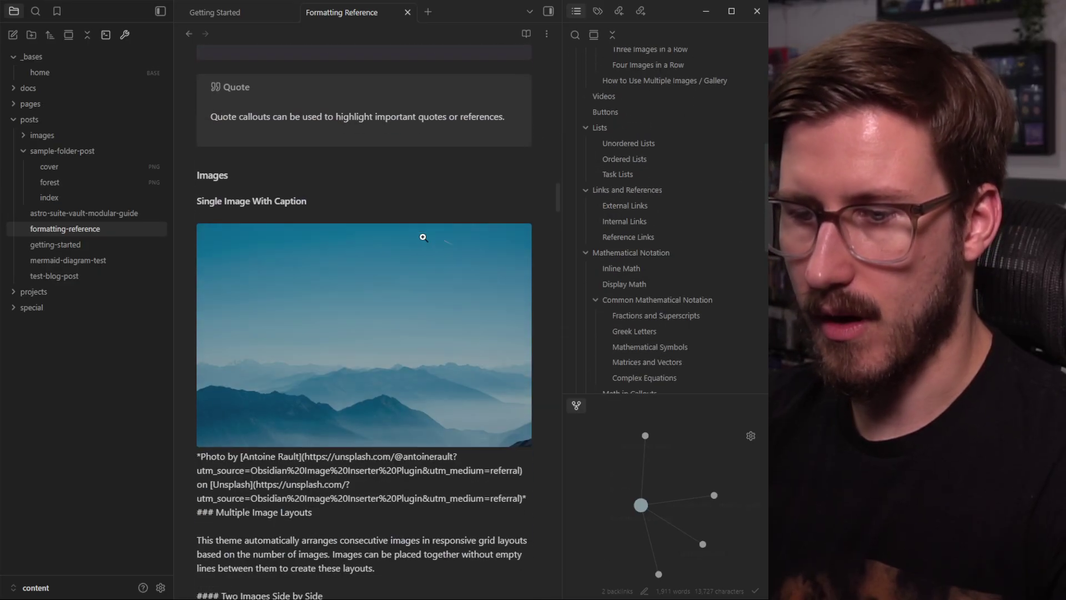
scroll(418, 256, down, 20)
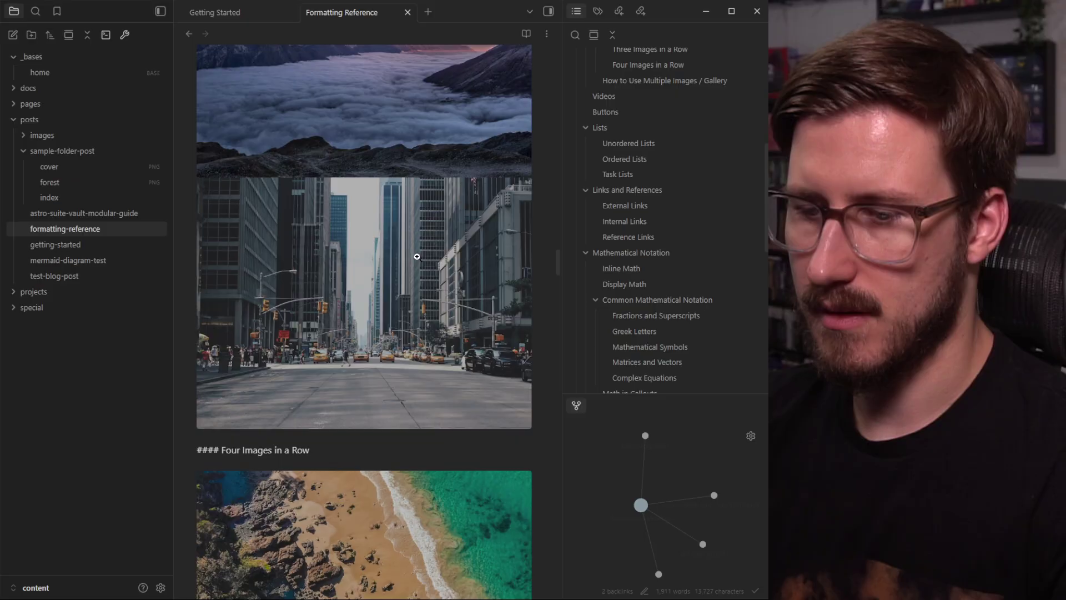
scroll(416, 258, down, 5)
Switch to reading view and jump to the Images section's two-, three- and four-image layouts.
key(ctrl+e)
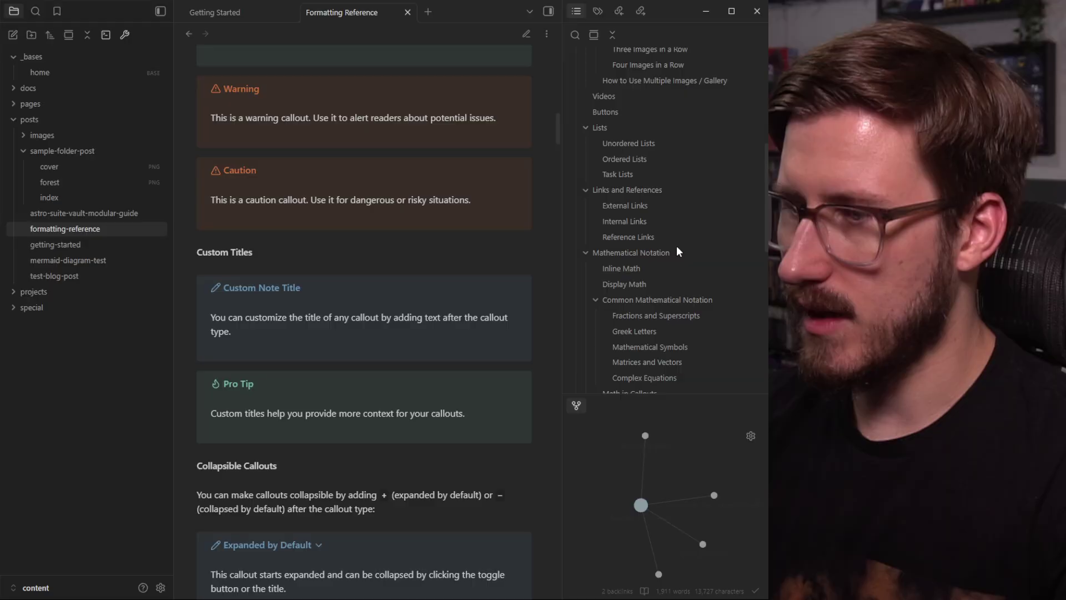
scroll(651, 191, down, 1)
scroll(651, 191, down, 5)
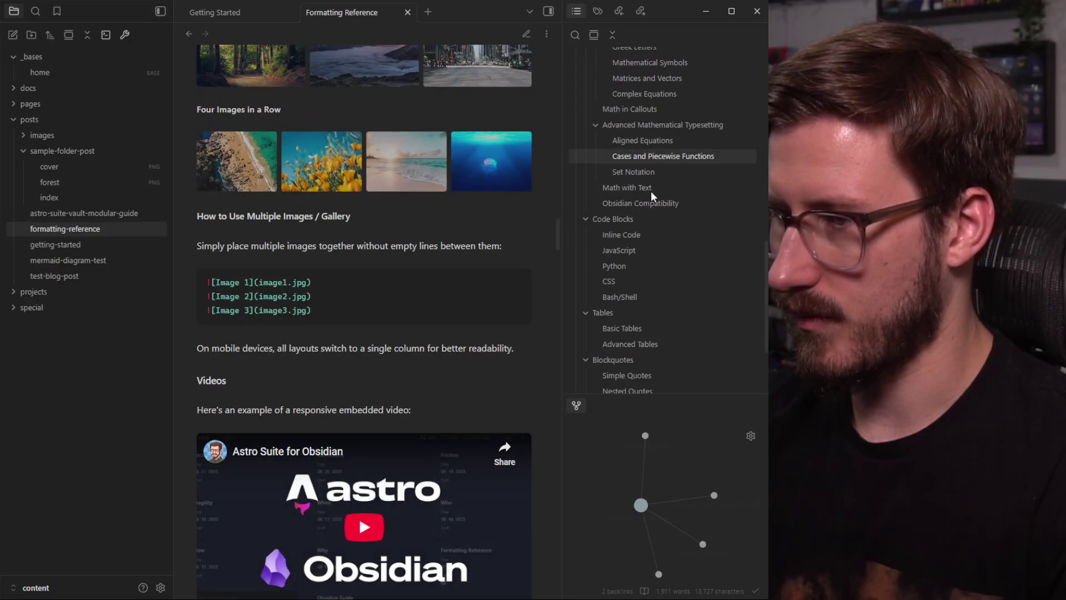
scroll(649, 200, up, 4)
scroll(646, 209, up, 5)
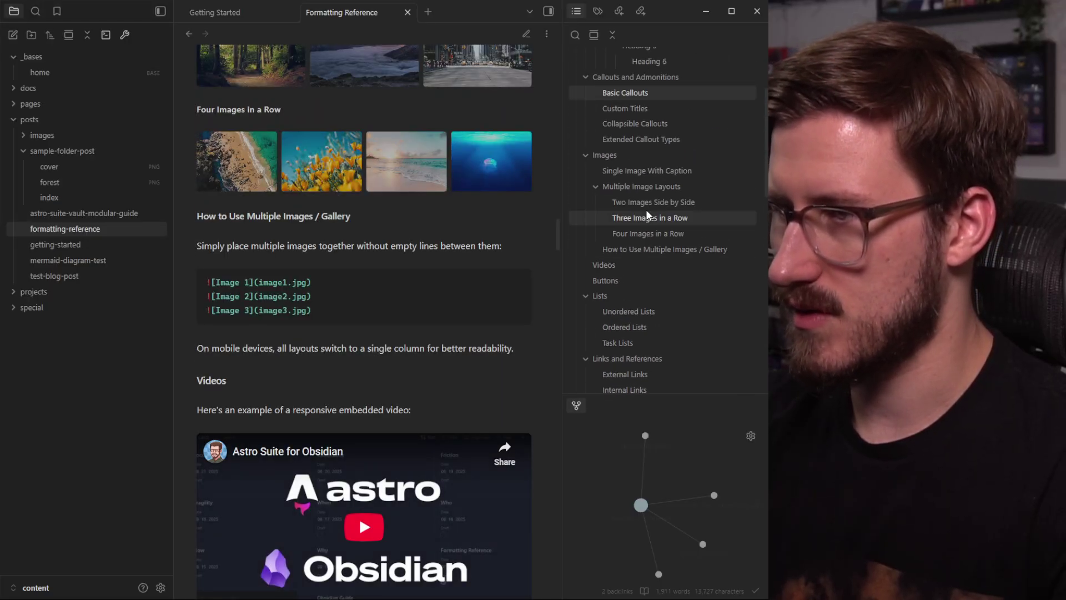
click(641, 158)
scroll(395, 262, down, 7)
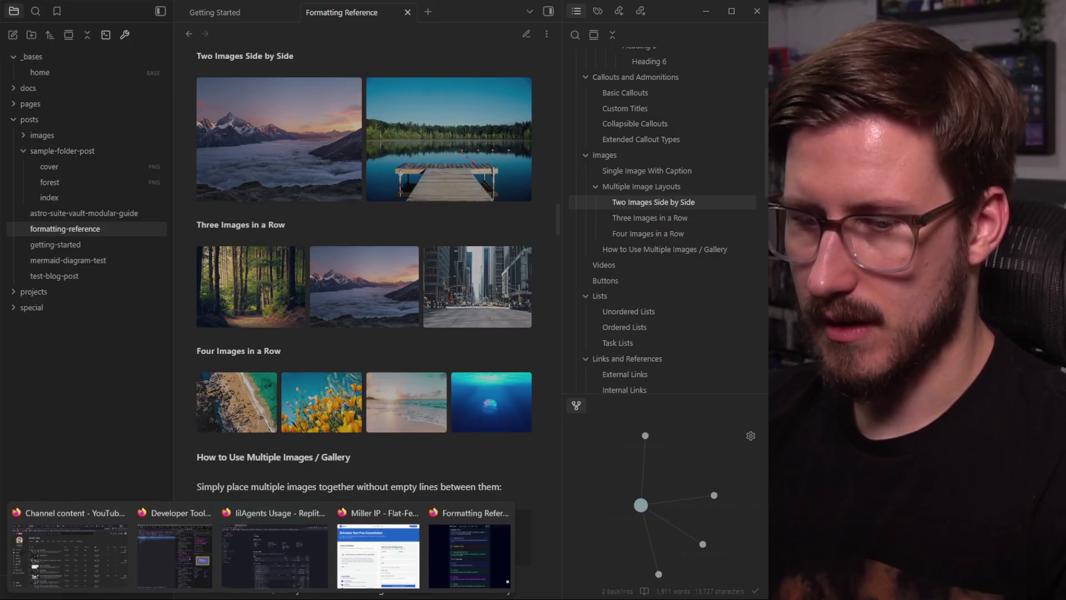
On the blog site, view the forest and city street images full size, then close the viewer.
click(383, 550)
scroll(503, 394, down, 15)
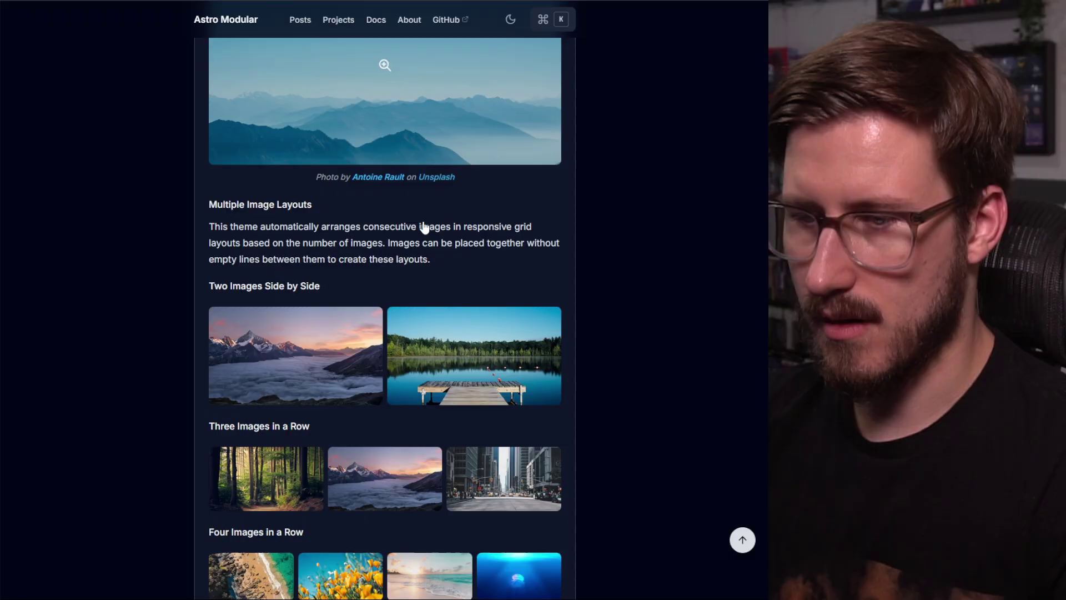
scroll(439, 251, down, 2)
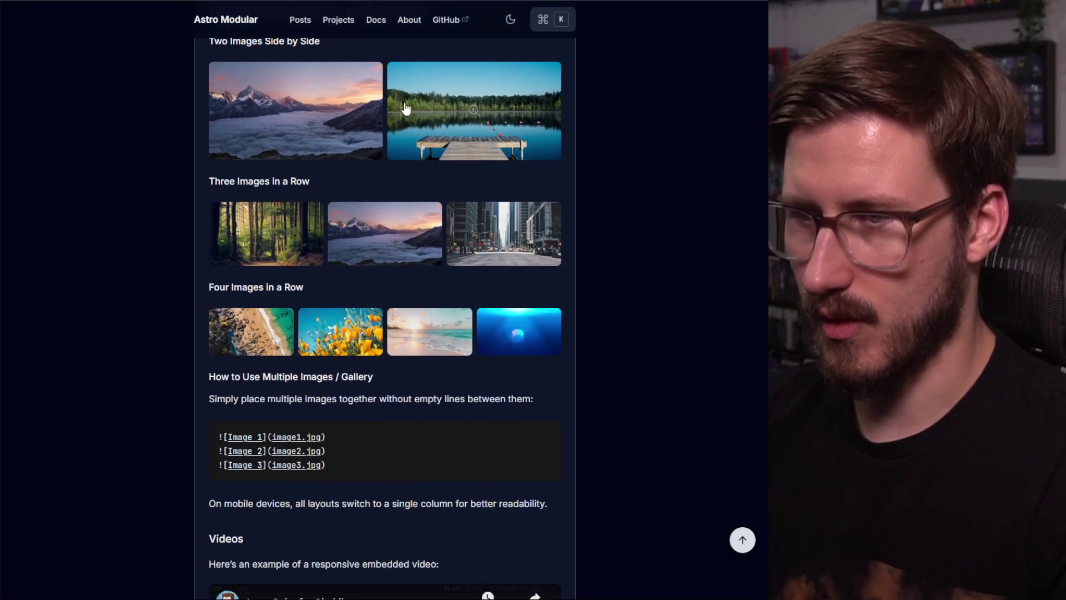
click(267, 233)
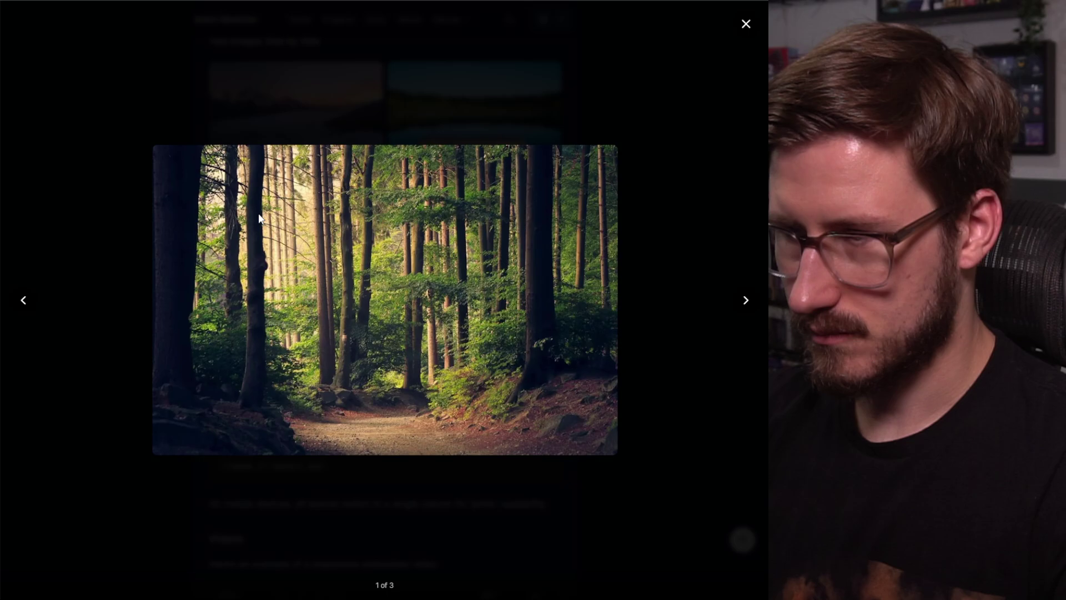
click(747, 301)
click(746, 301)
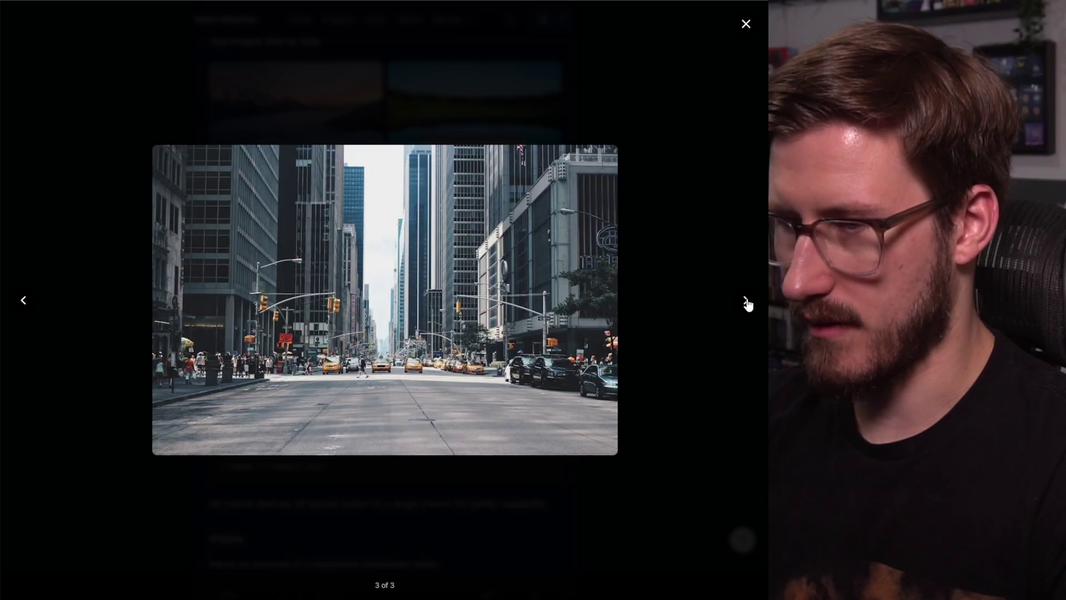
click(744, 25)
Scroll down to the rendered Buttons examples, then switch to Obsidian's Formatting Reference note.
scroll(393, 241, down, 9)
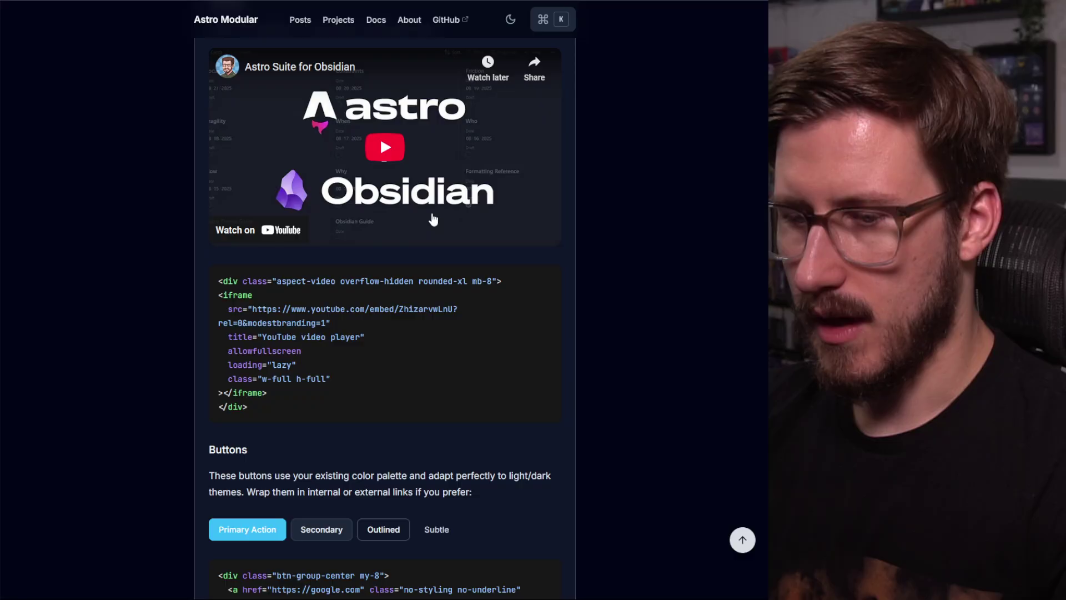
scroll(433, 220, down, 5)
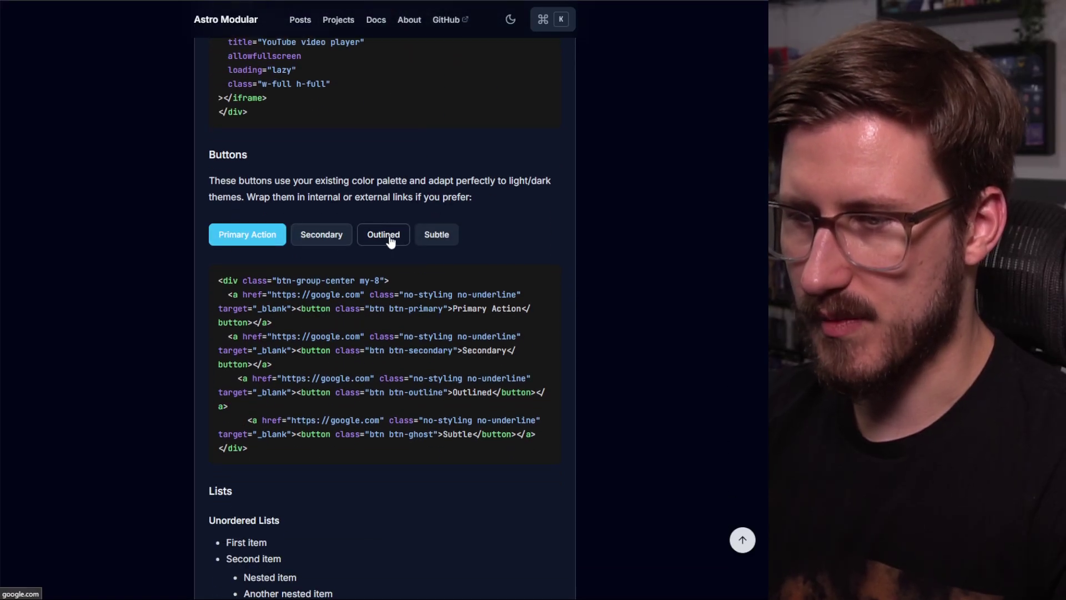
key(alt+Tab)
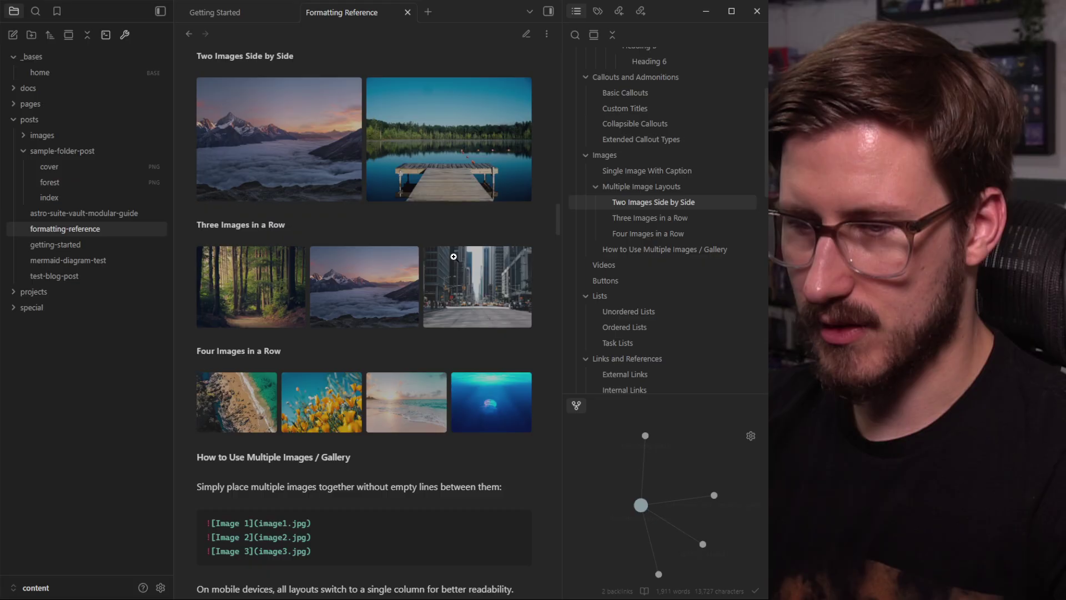
Compare the note's Buttons code block, then return to the Astro Modular site.
scroll(455, 256, down, 15)
scroll(383, 220, up, 2)
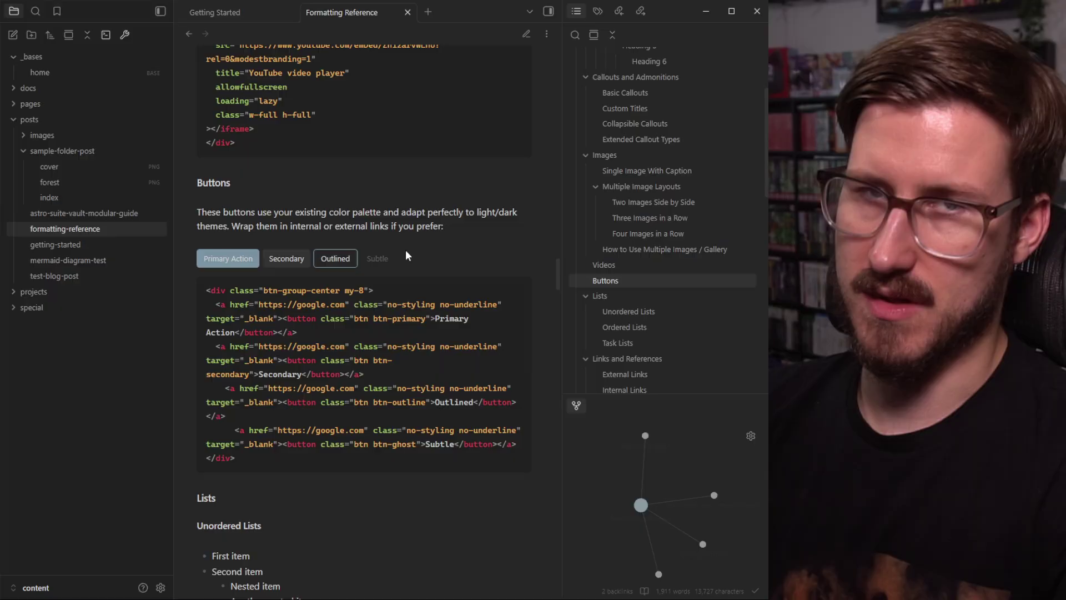
key(alt+Tab)
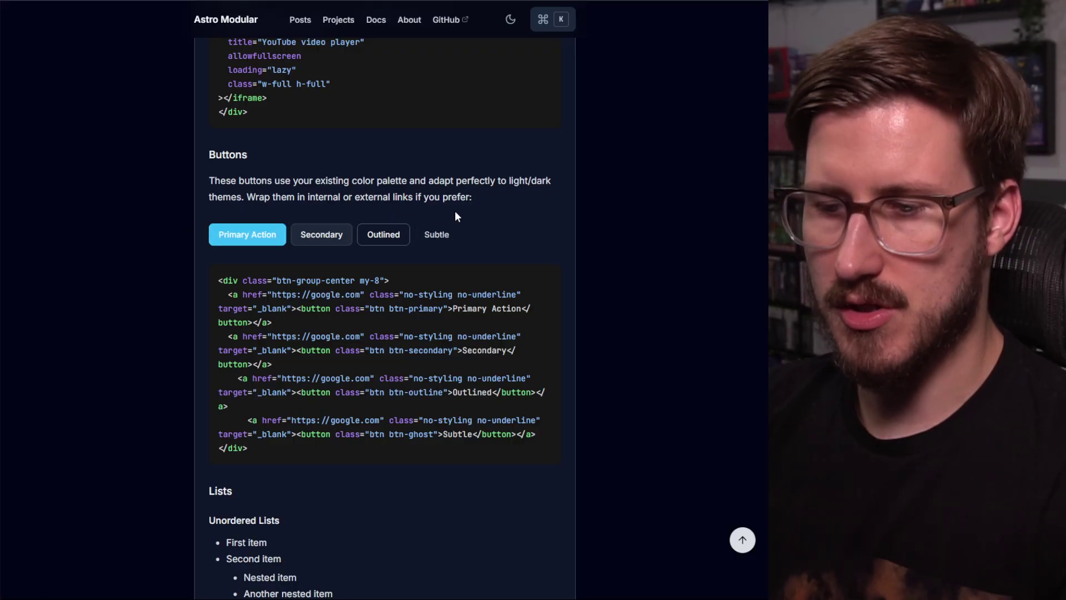
Scroll past Mathematical Notation and Code Blocks to the Basic and Advanced Tables.
scroll(455, 215, down, 8)
scroll(339, 259, down, 16)
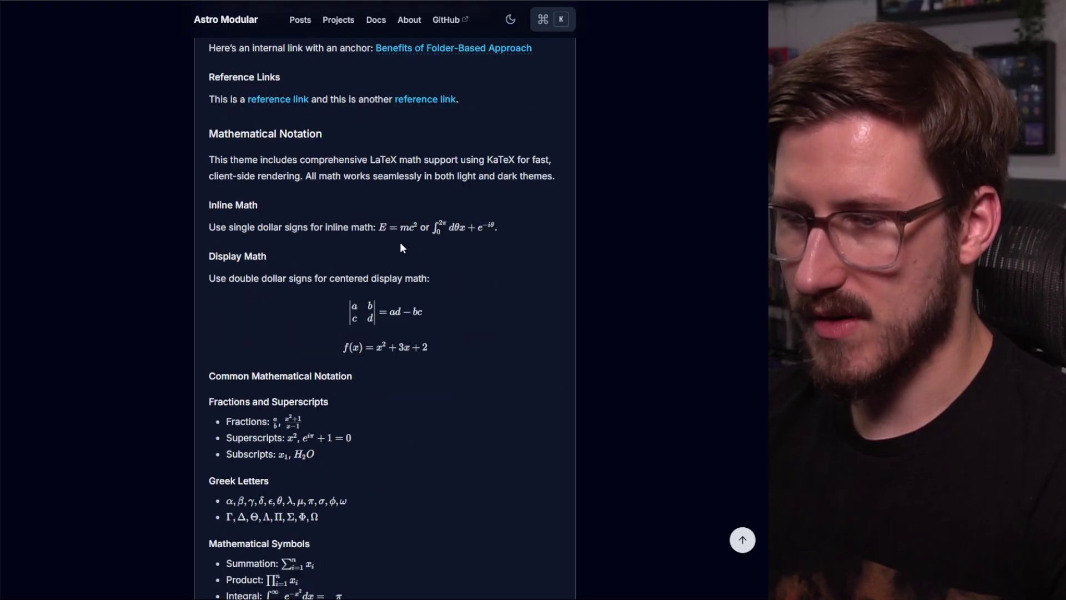
scroll(400, 413, up, 2)
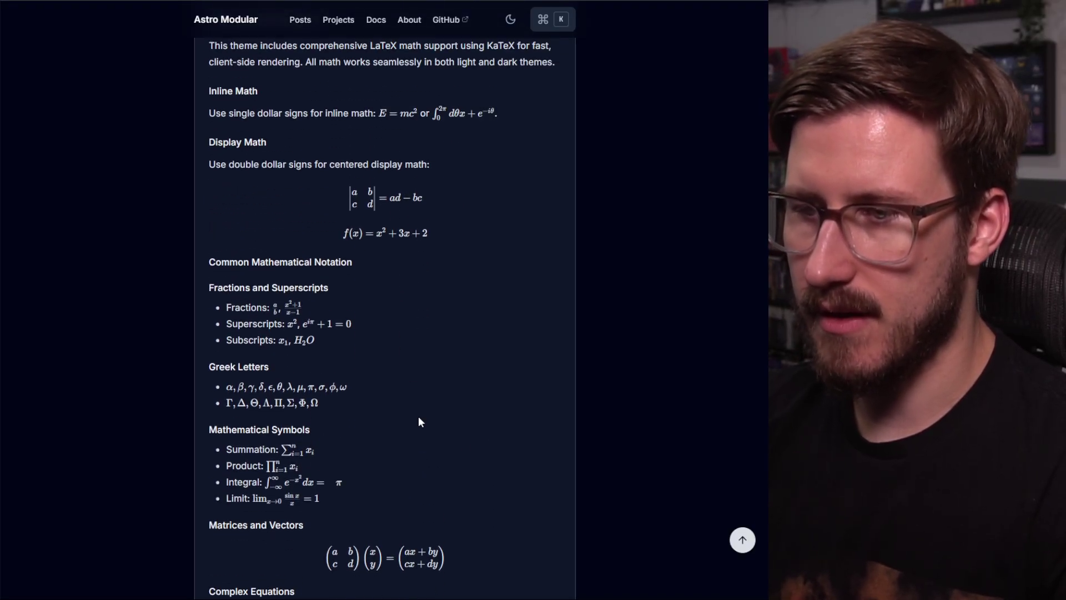
scroll(412, 264, down, 12)
scroll(413, 261, down, 20)
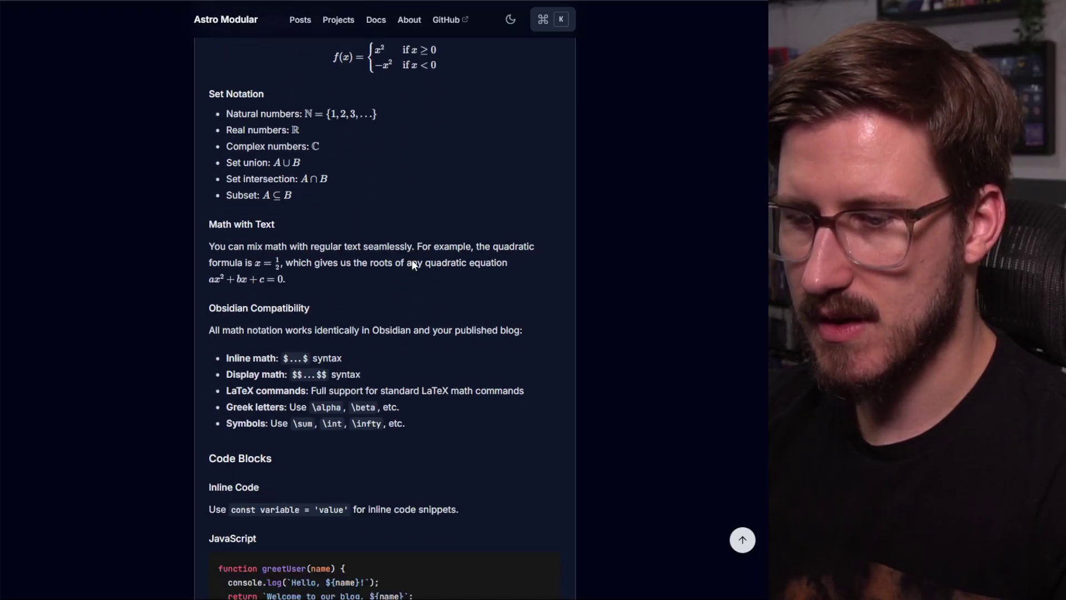
scroll(412, 261, down, 4)
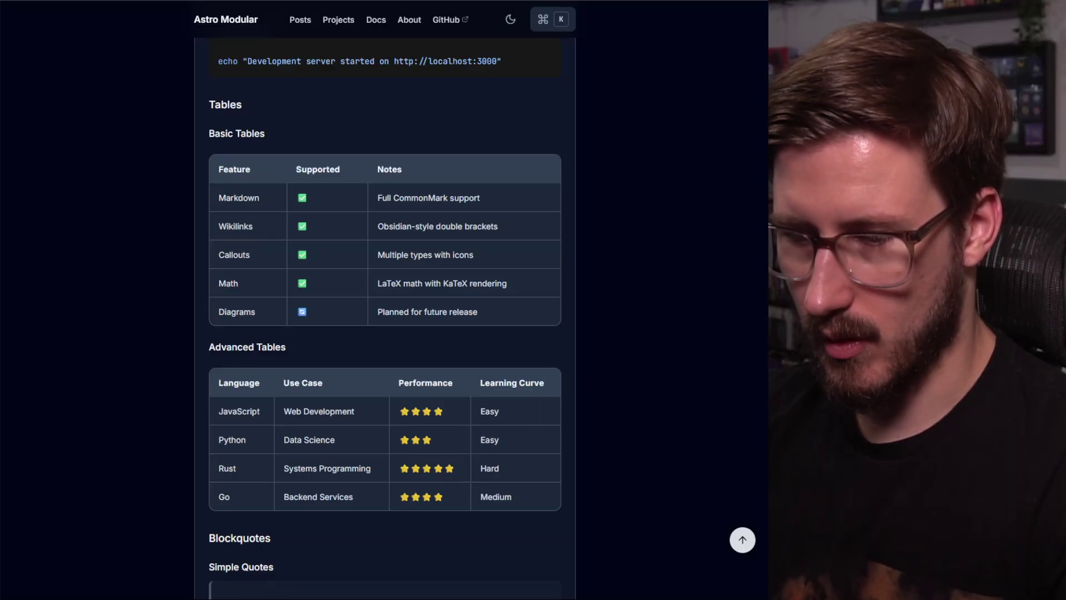
Read the Formatting Reference note in Obsidian down to its linked mentions, then jump back to the top.
key(alt+Tab)
scroll(408, 301, down, 15)
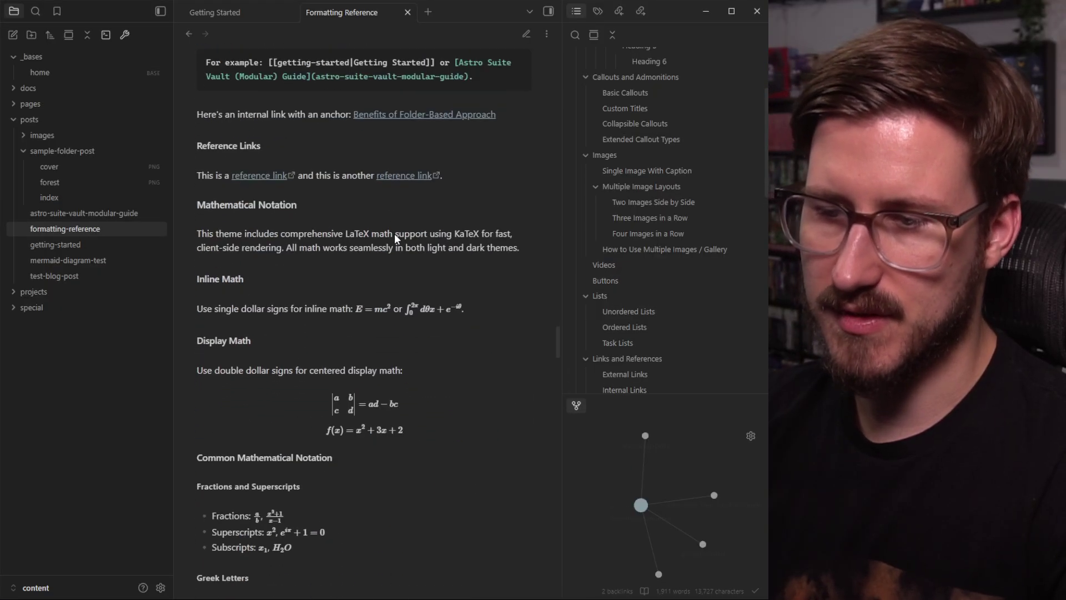
scroll(395, 237, down, 6)
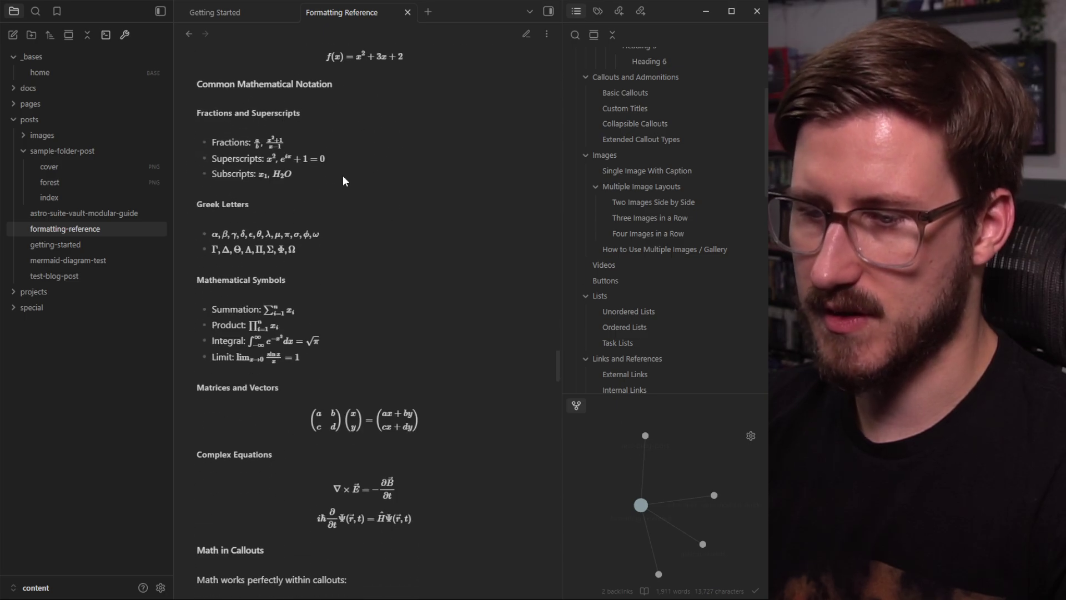
scroll(343, 181, down, 16)
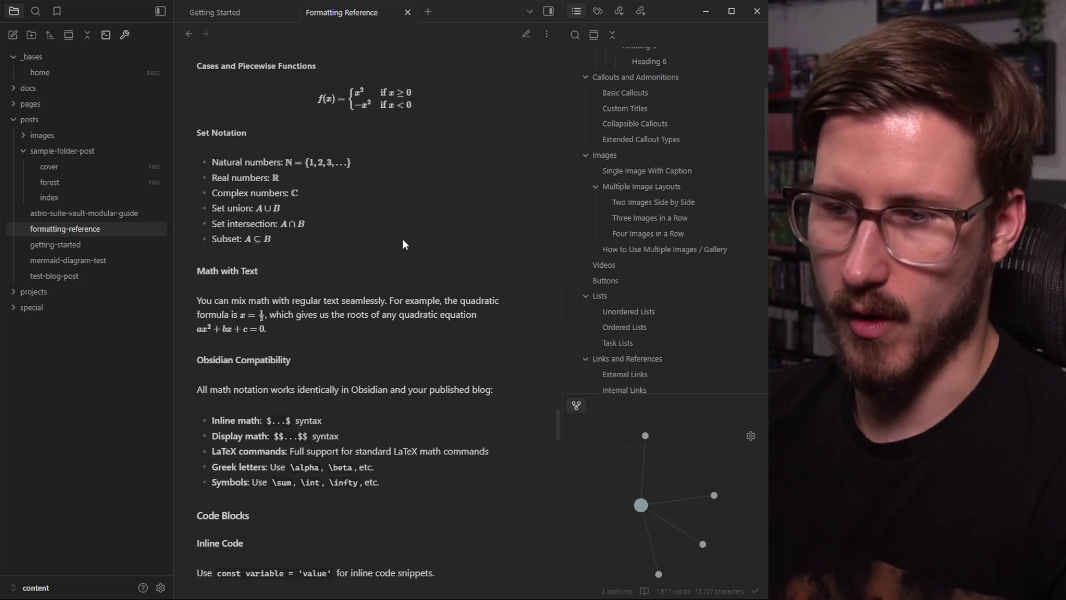
scroll(403, 240, down, 18)
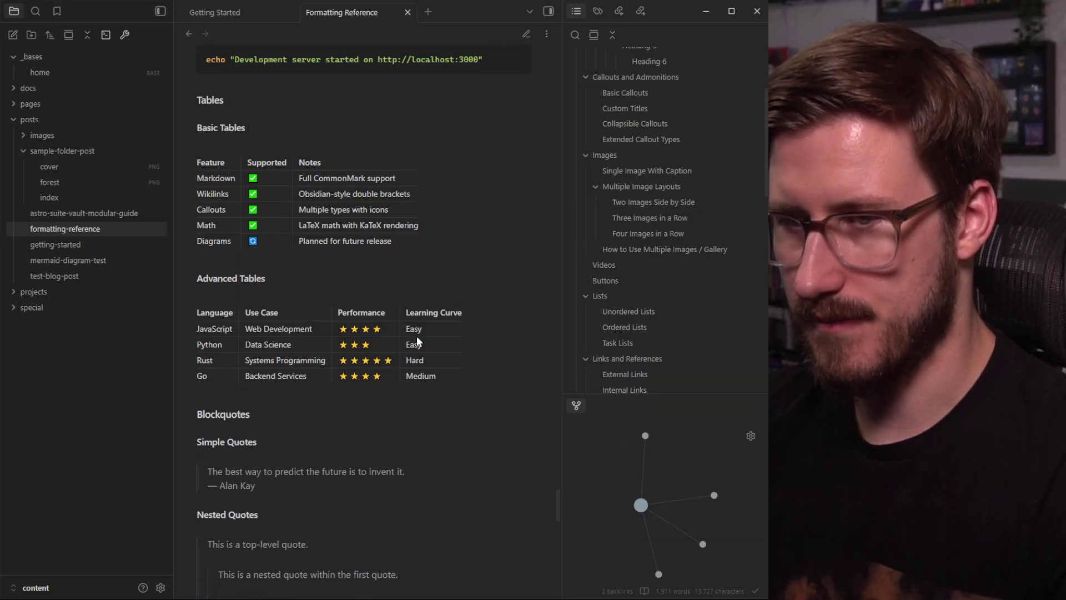
scroll(294, 239, down, 20)
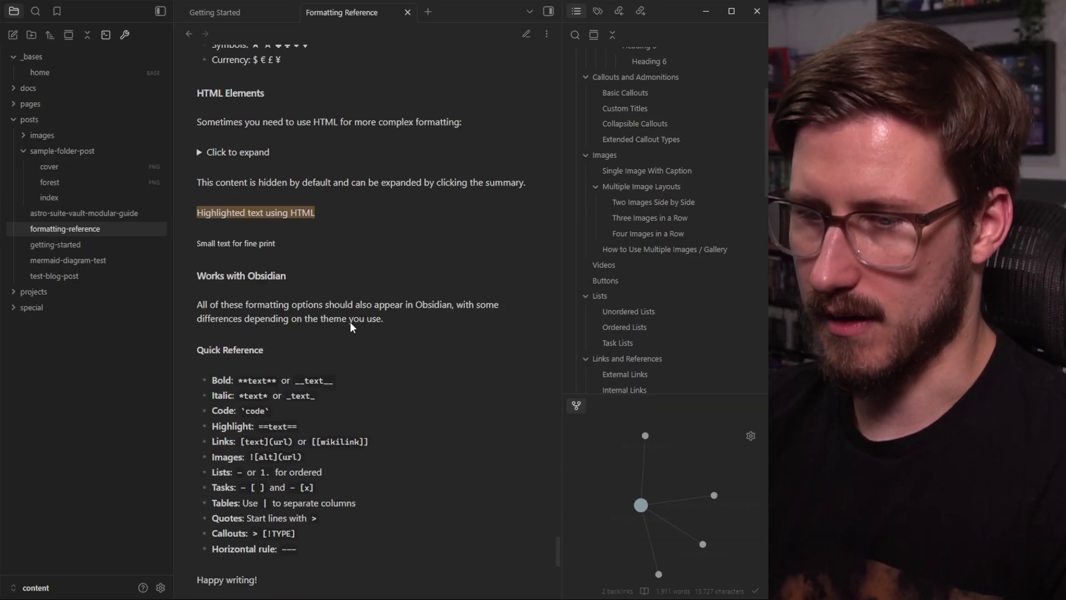
scroll(356, 339, down, 2)
scroll(358, 352, up, 3)
scroll(362, 349, down, 3)
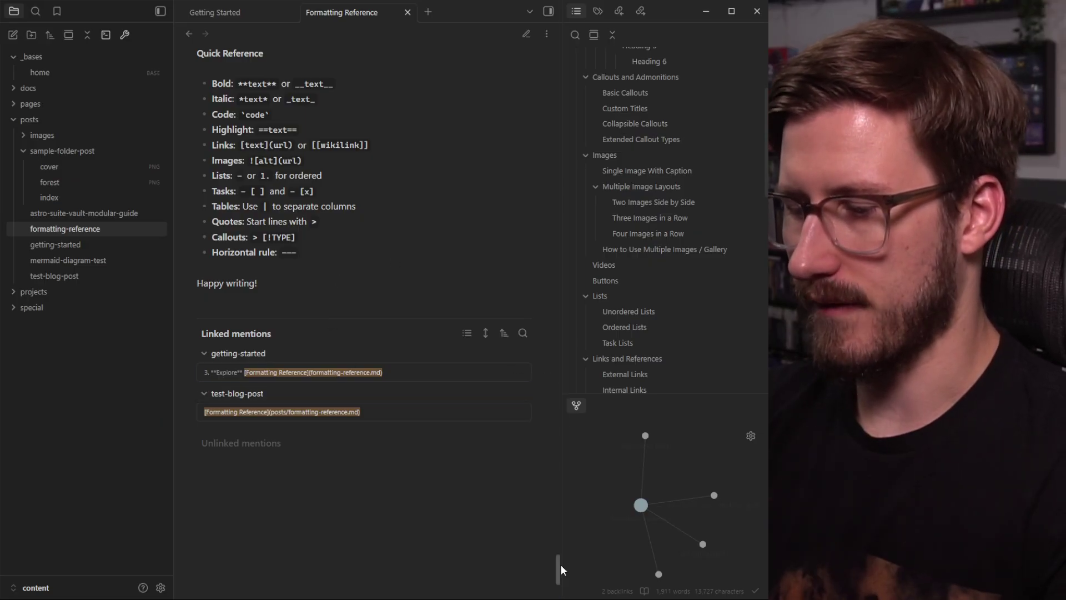
drag(561, 565, 545, 33)
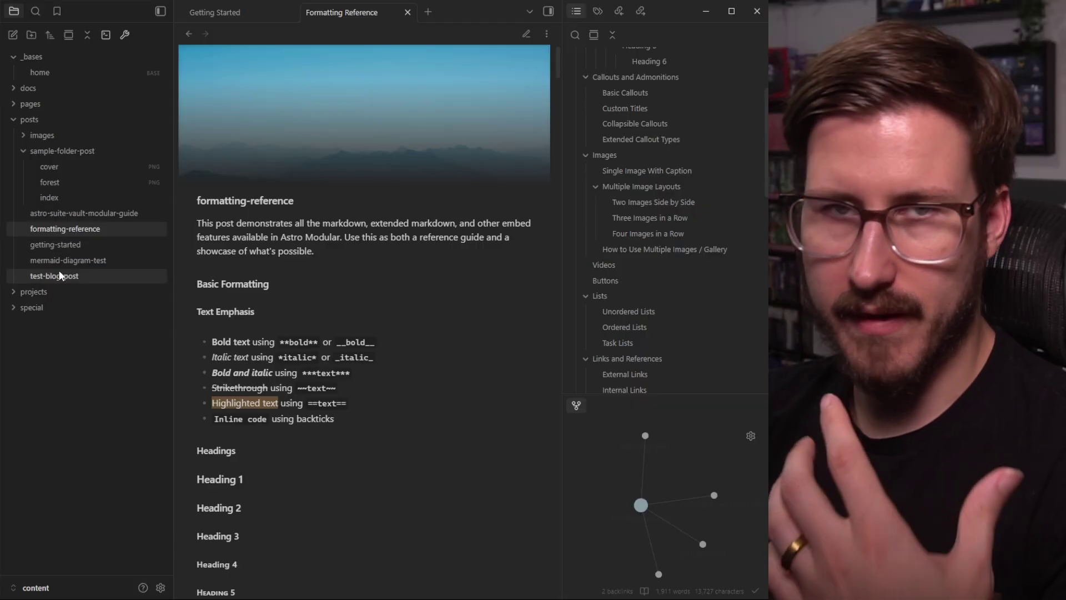
Rename test-blog-post to 'Test Blog Post: Part 2! New Title' with the Rename Blog Post command in editing view.
click(54, 276)
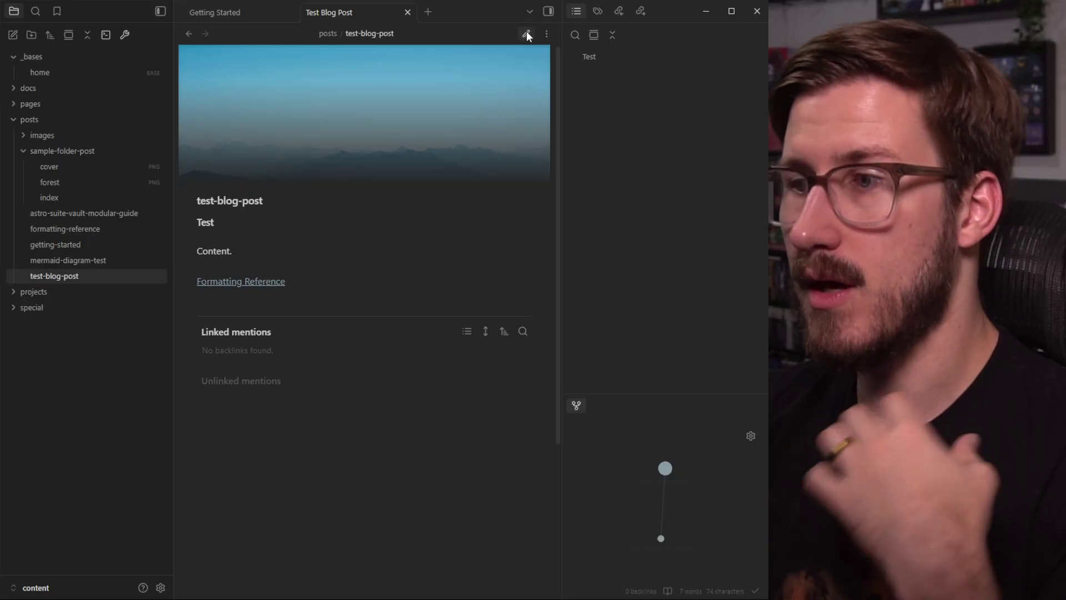
click(527, 34)
click(313, 296)
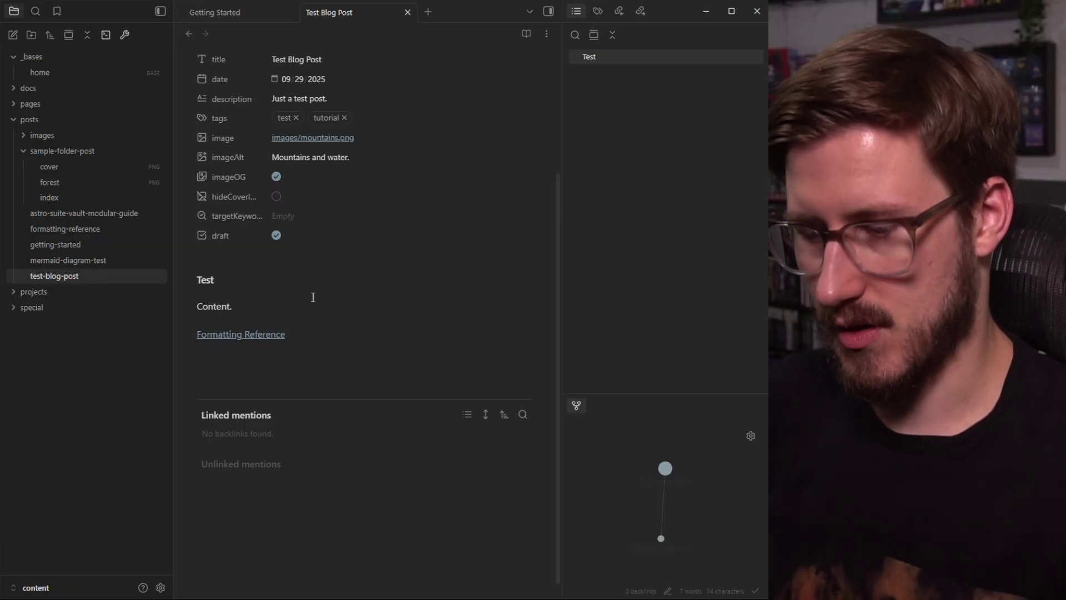
key(ctrl+r)
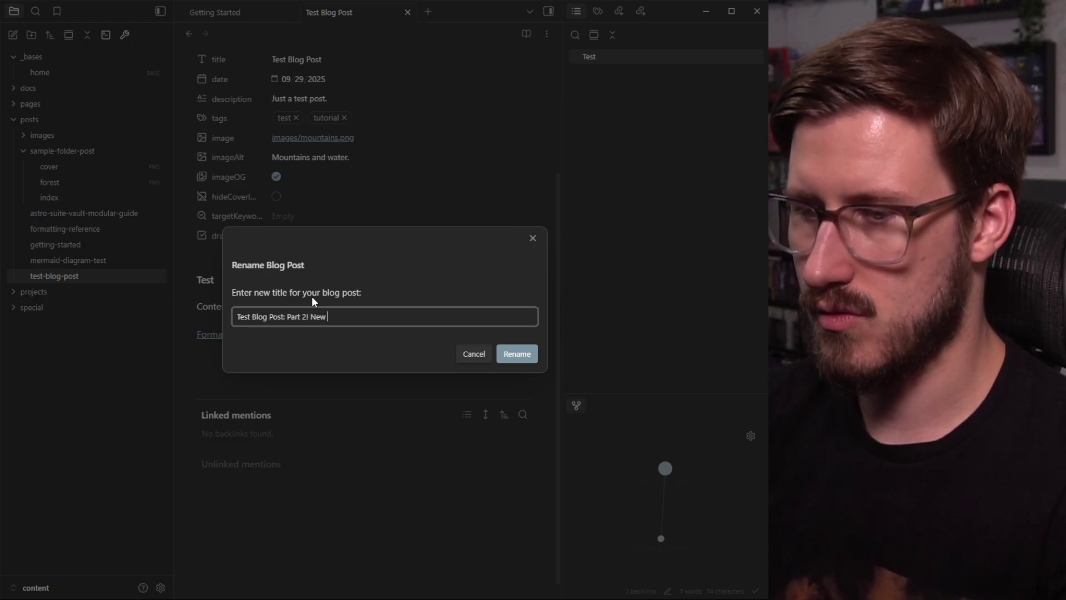
click(512, 354)
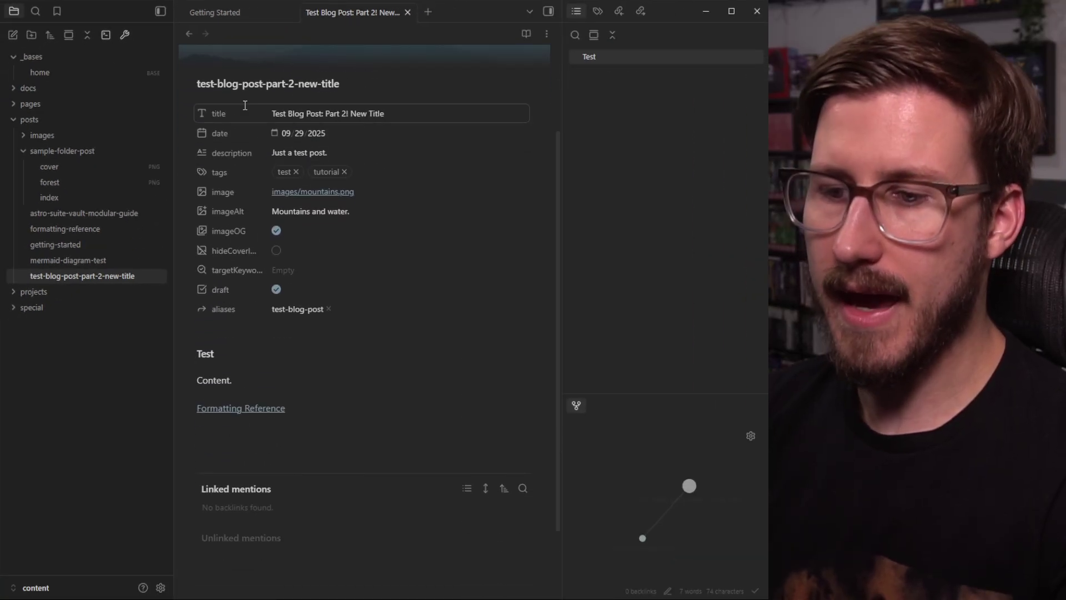
Place the caret after the 'Content.' line in the renamed note's body.
click(277, 366)
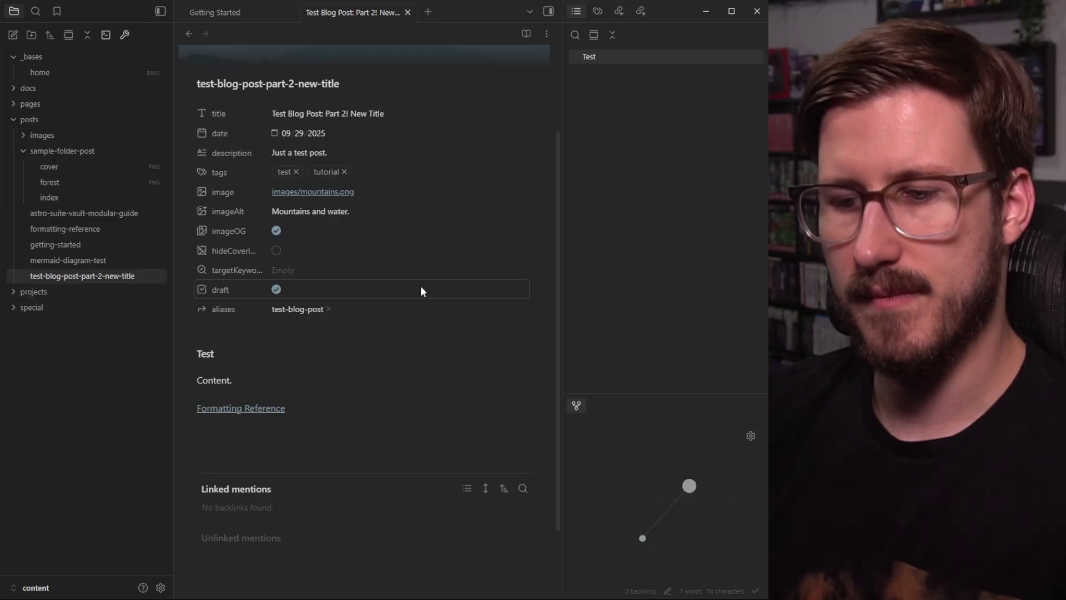
click(279, 378)
scroll(441, 274, down, 3)
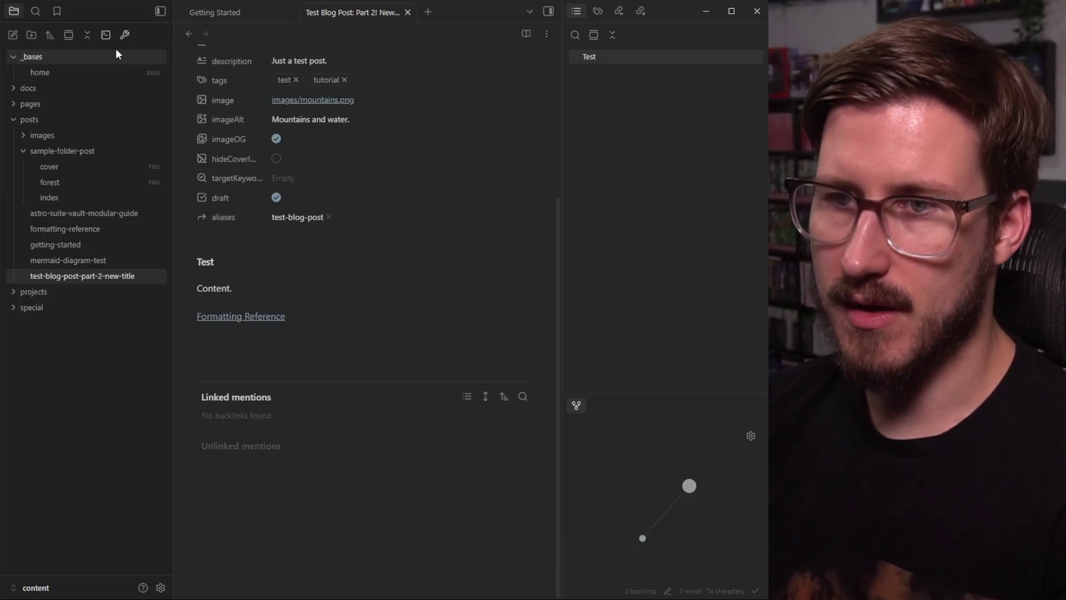
Open a PowerShell terminal in the astro-modular folder, move it aside, then close it.
key(ctrl+grave)
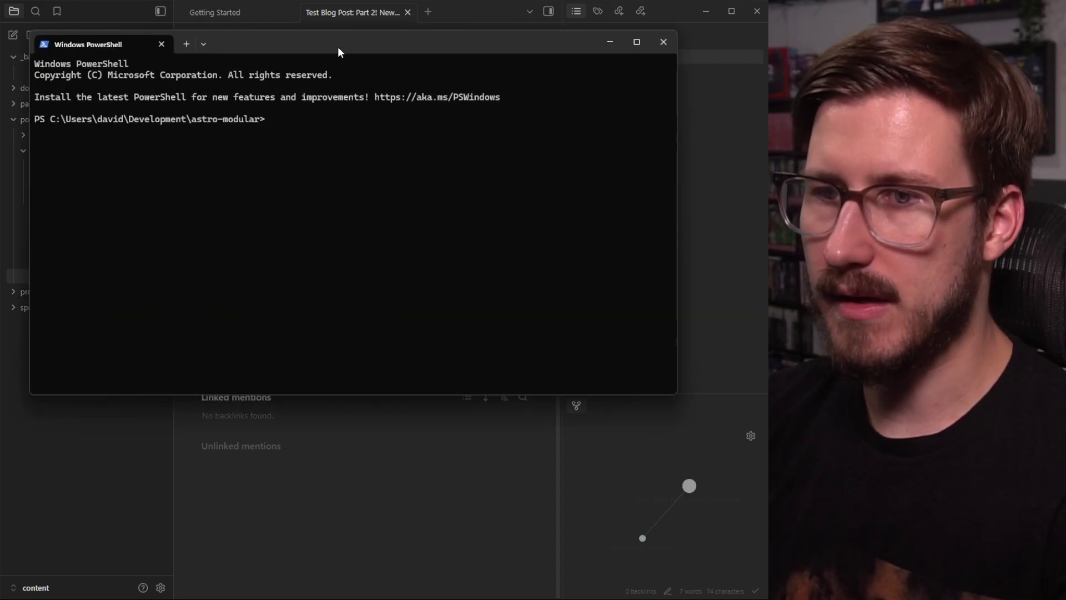
drag(340, 52, 400, 131)
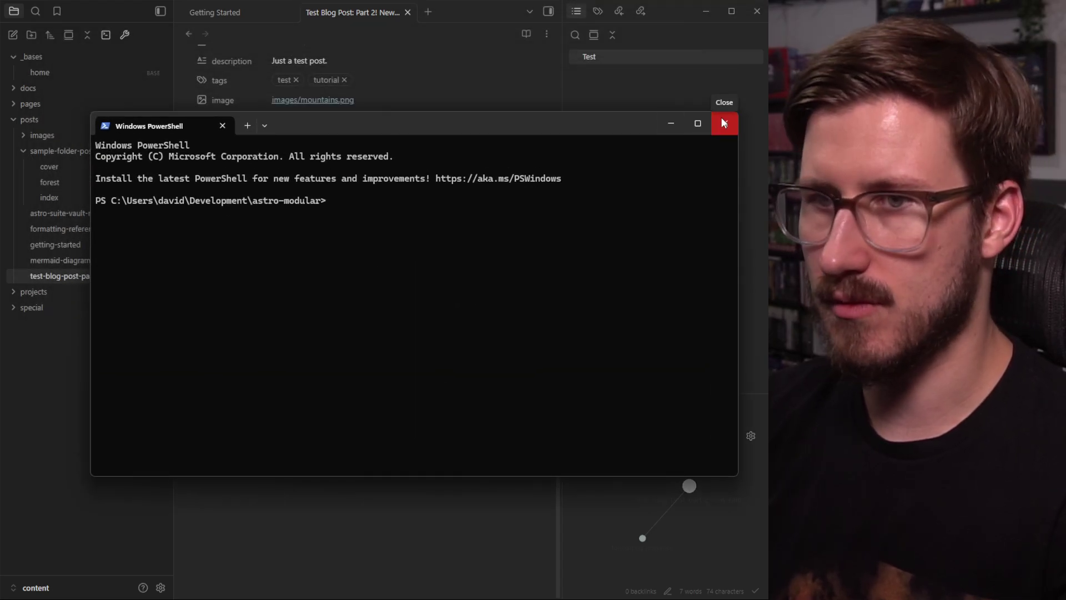
click(724, 123)
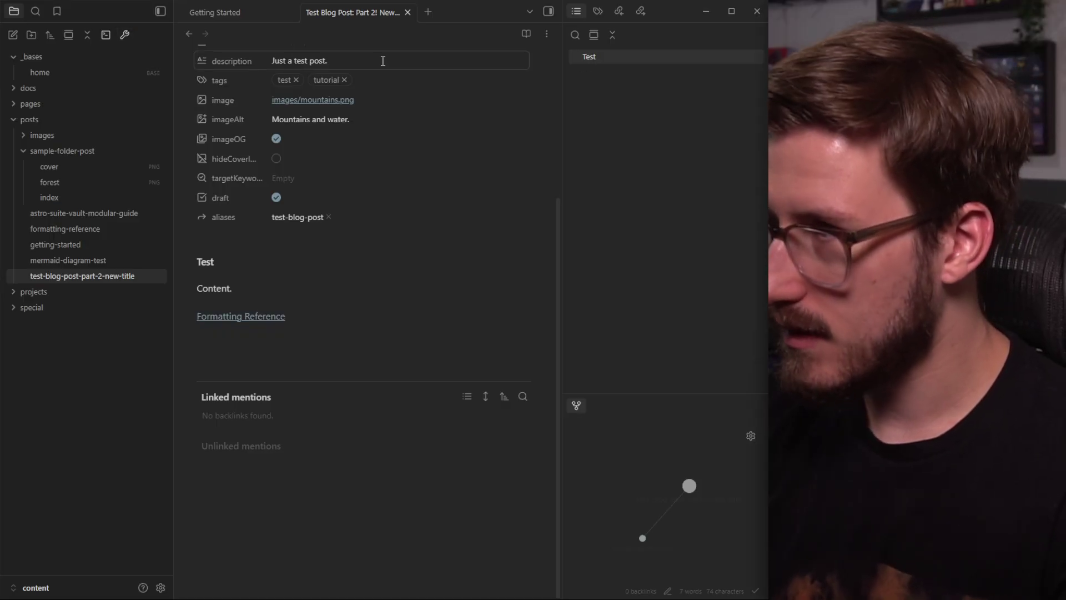
drag(624, 72, 1033, 103)
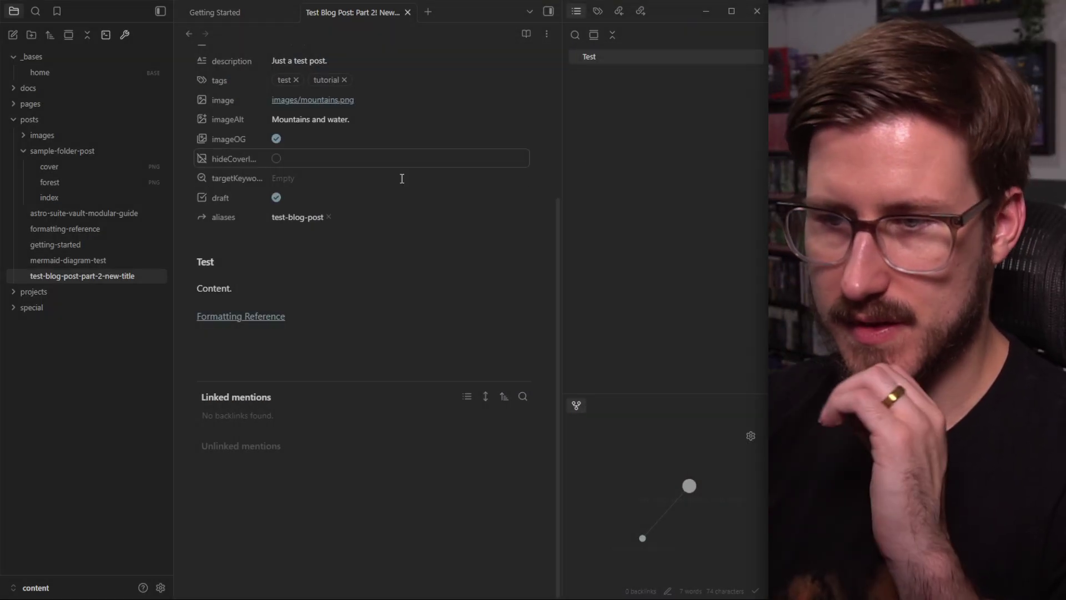
Review the Astro Composer, Alias Filename History and Property Over Filename plugin settings, then close Settings.
click(160, 588)
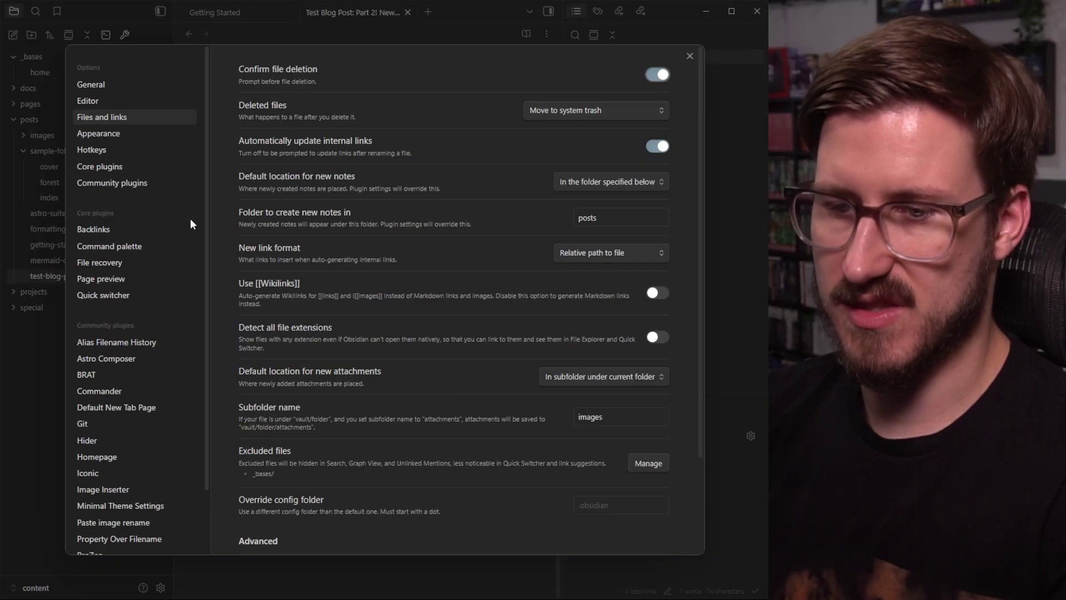
scroll(190, 218, down, 2)
click(139, 269)
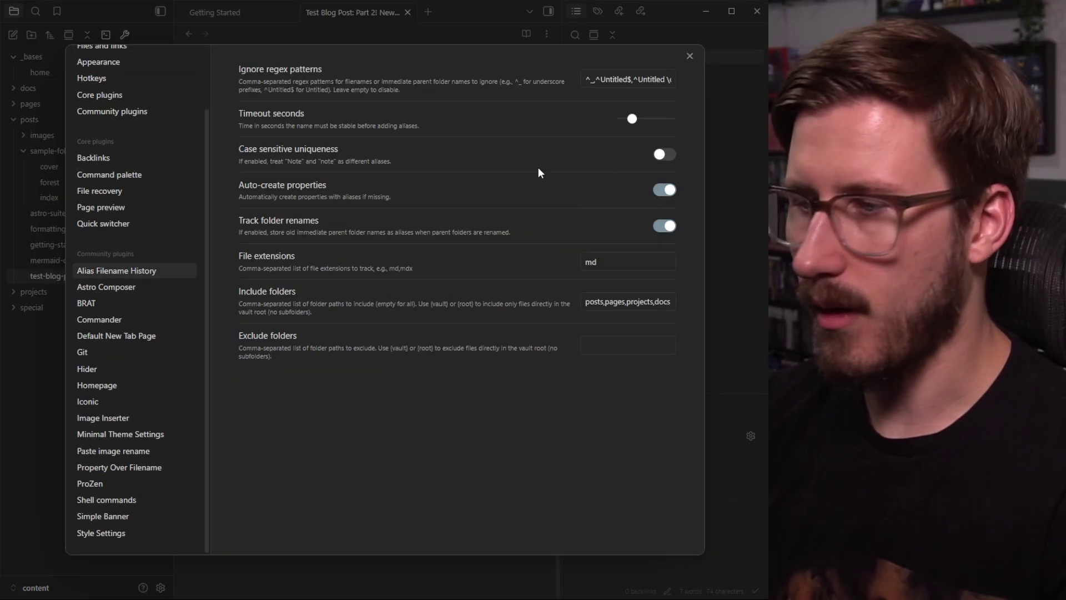
click(115, 287)
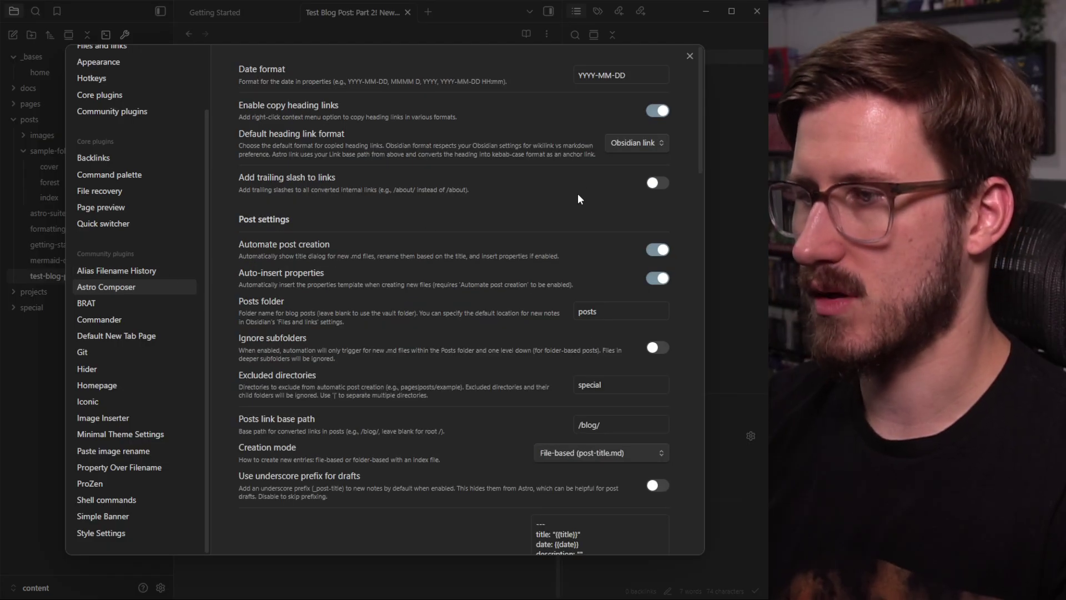
scroll(469, 266, down, 5)
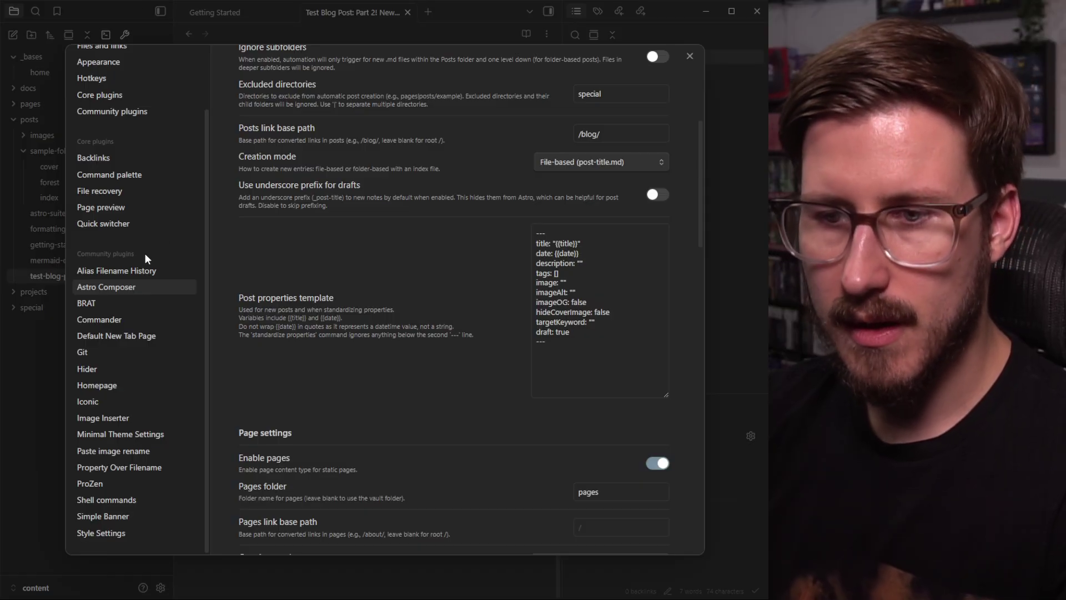
click(142, 270)
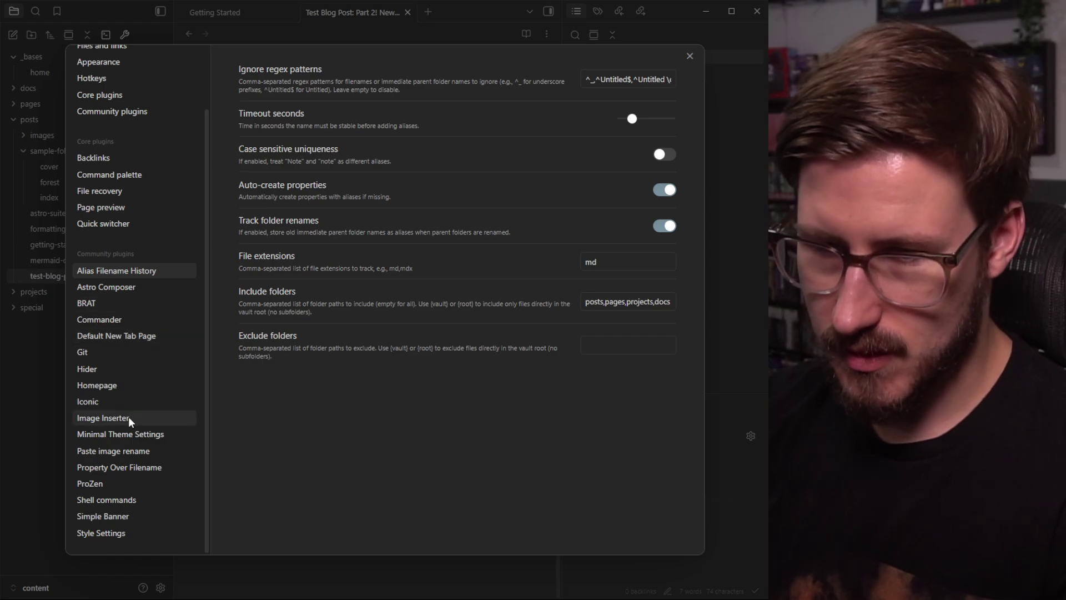
click(130, 466)
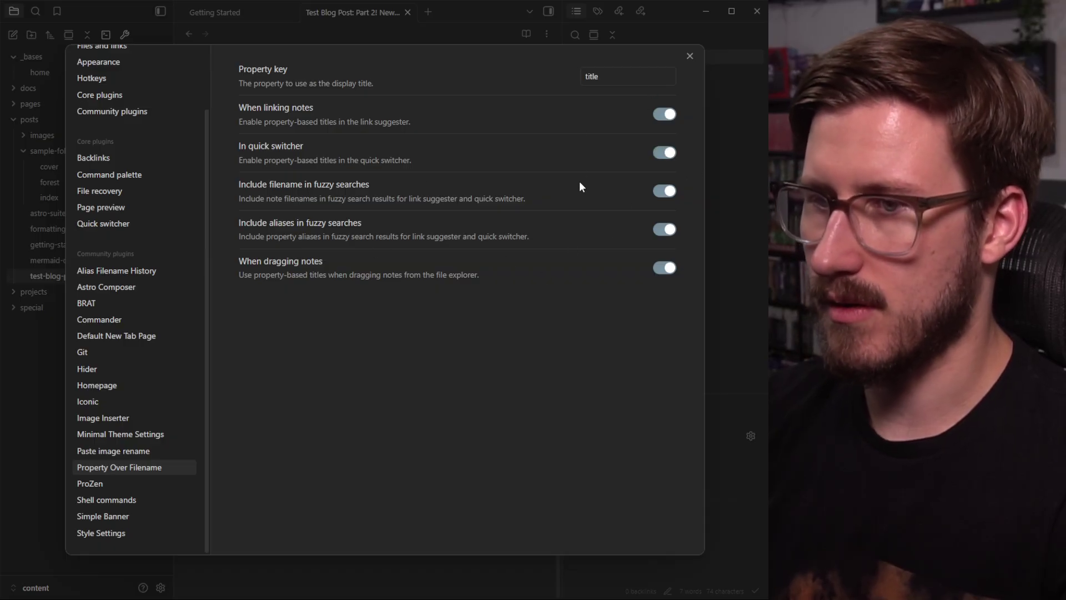
click(688, 62)
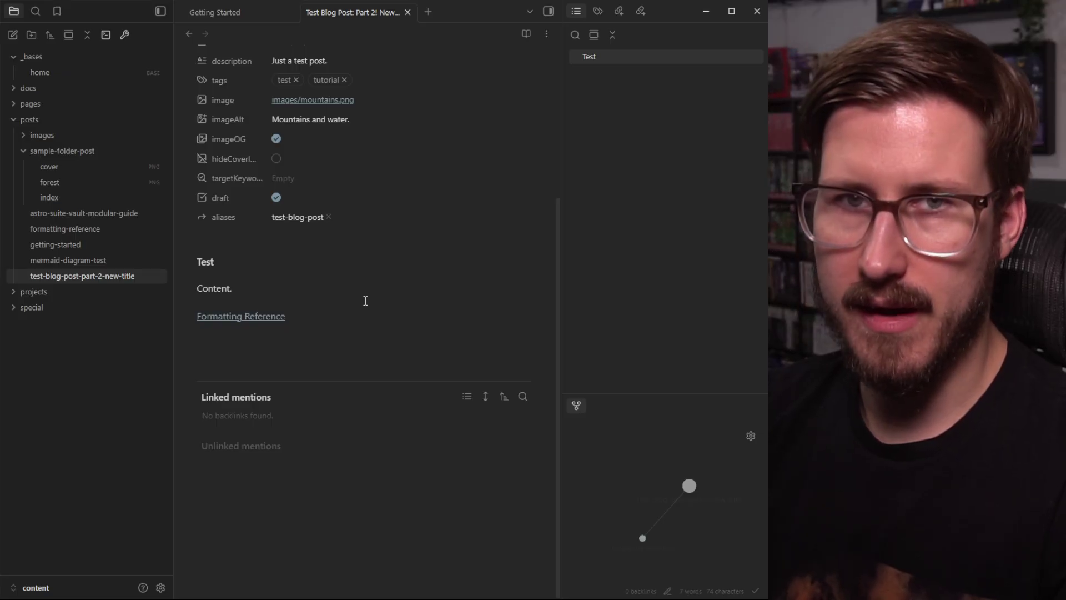
Open the Formatting Reference note from the Ctrl+O quick switcher after trying the query 'fo'.
key(ctrl+o)
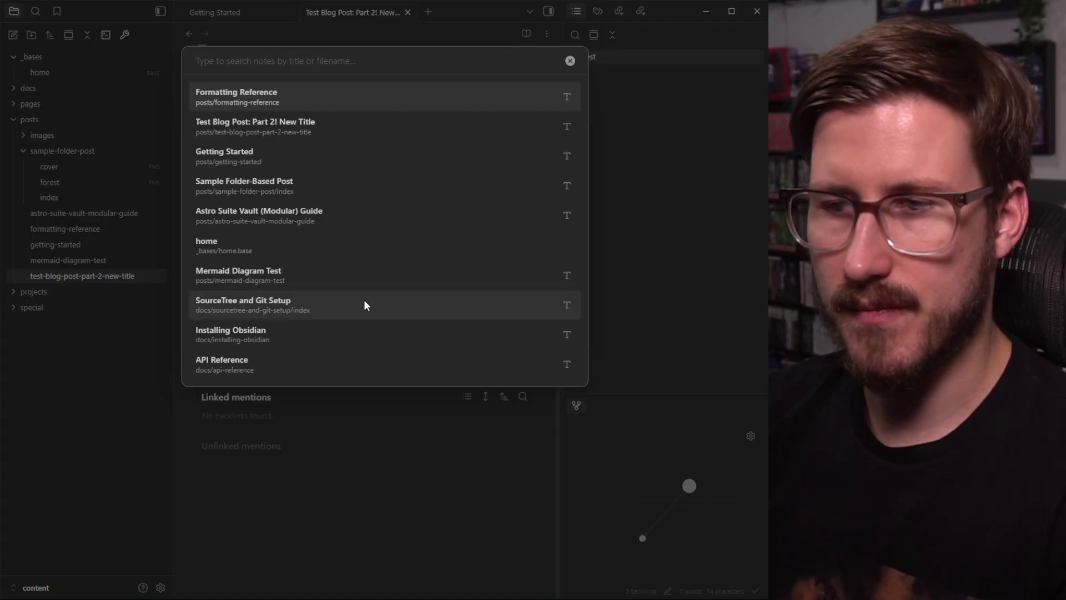
text(form)
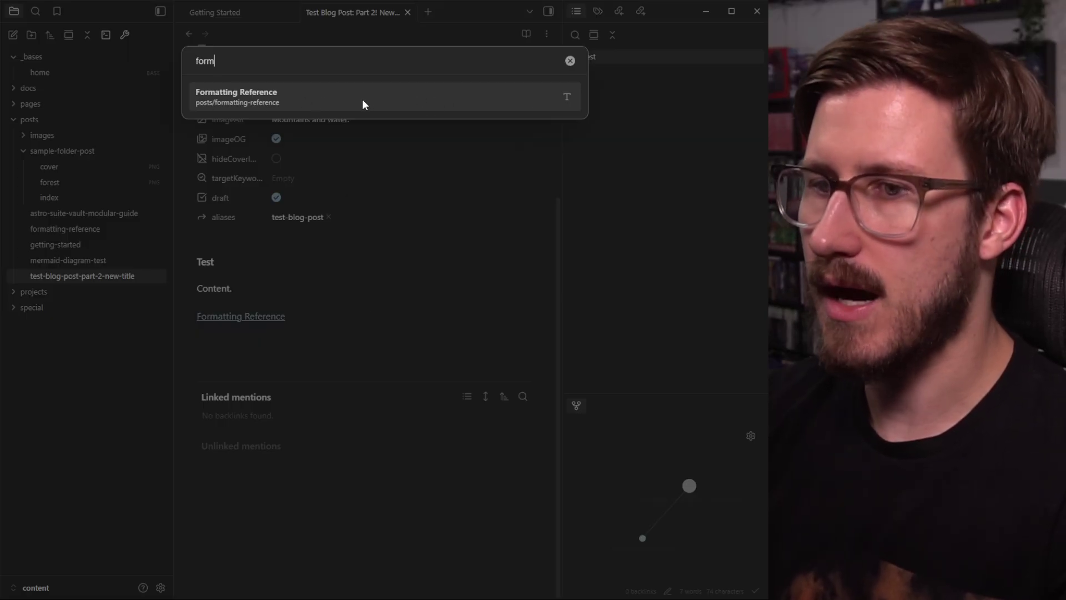
key(BackSpace)
key(BackSpace)
key(BackSpace)
key(BackSpace)
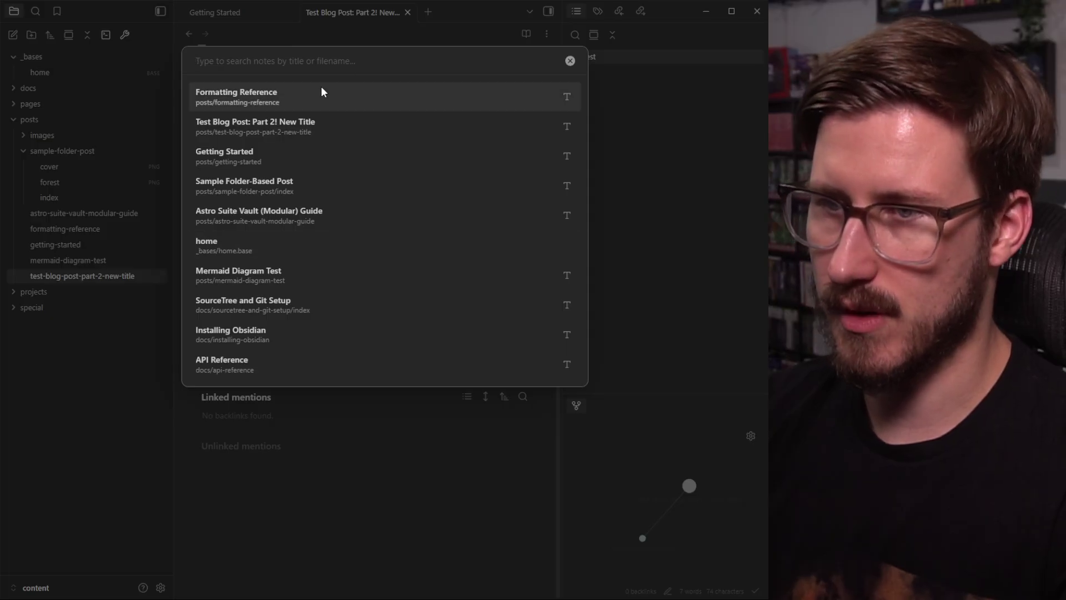
click(321, 92)
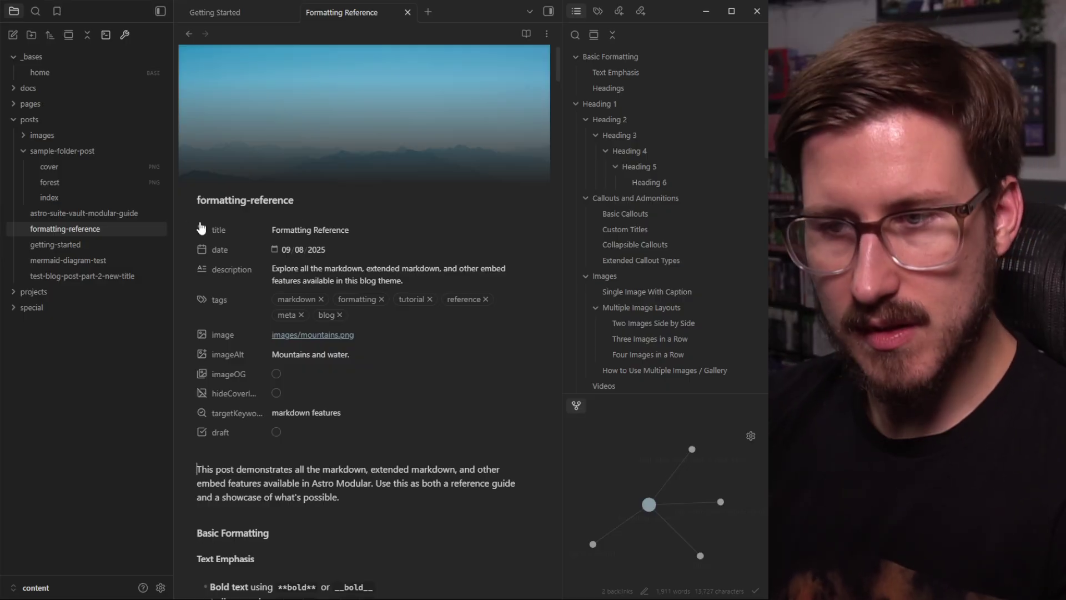
Recheck the Property Over Filename settings, then reopen the test-blog-post-part-2-new-title note.
click(310, 233)
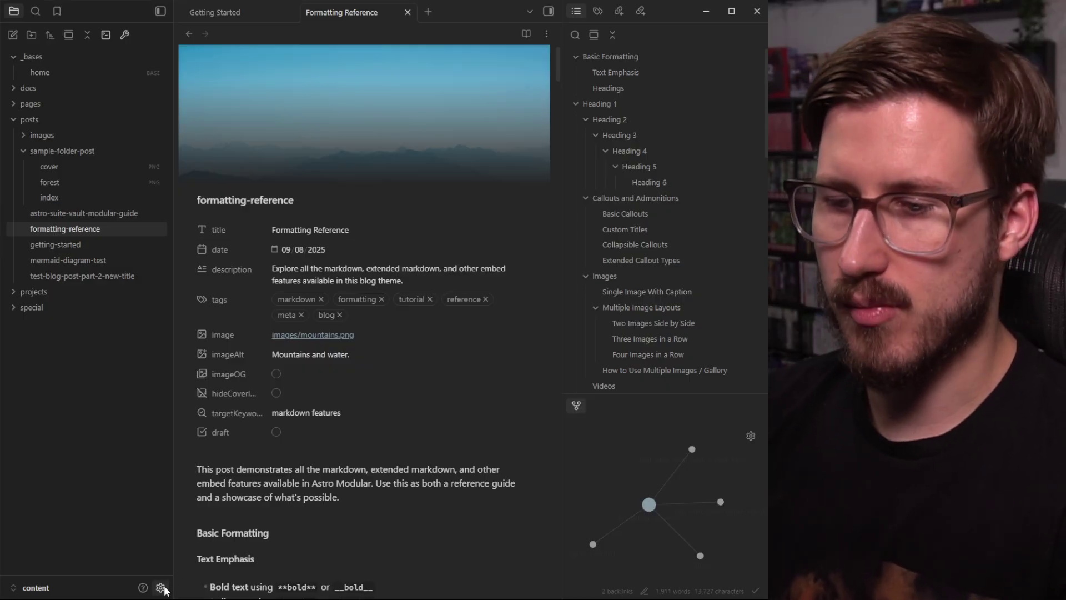
click(160, 587)
scroll(165, 339, down, 2)
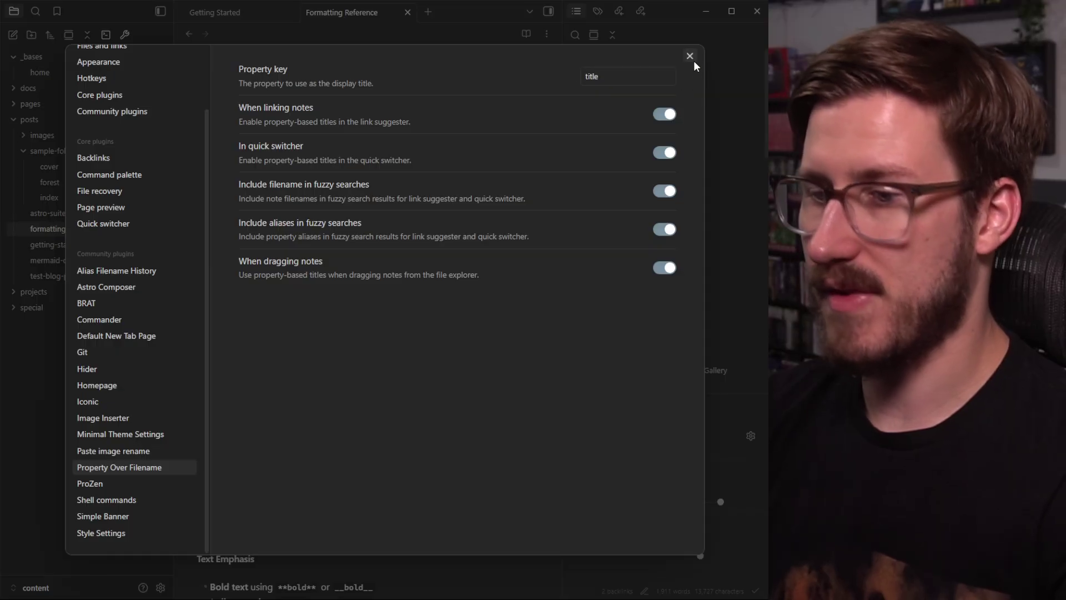
click(693, 54)
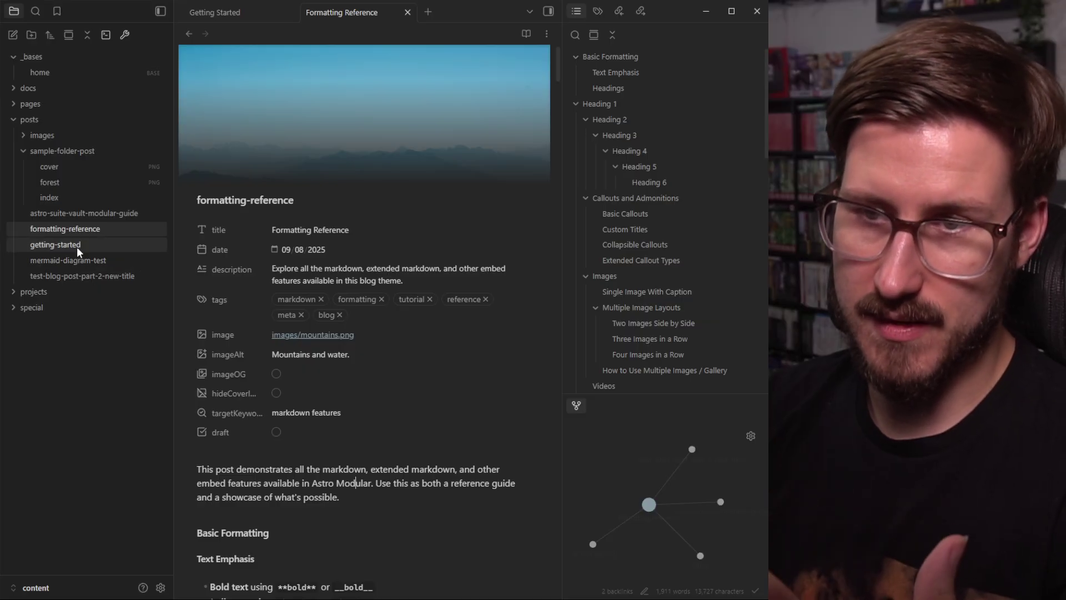
click(78, 274)
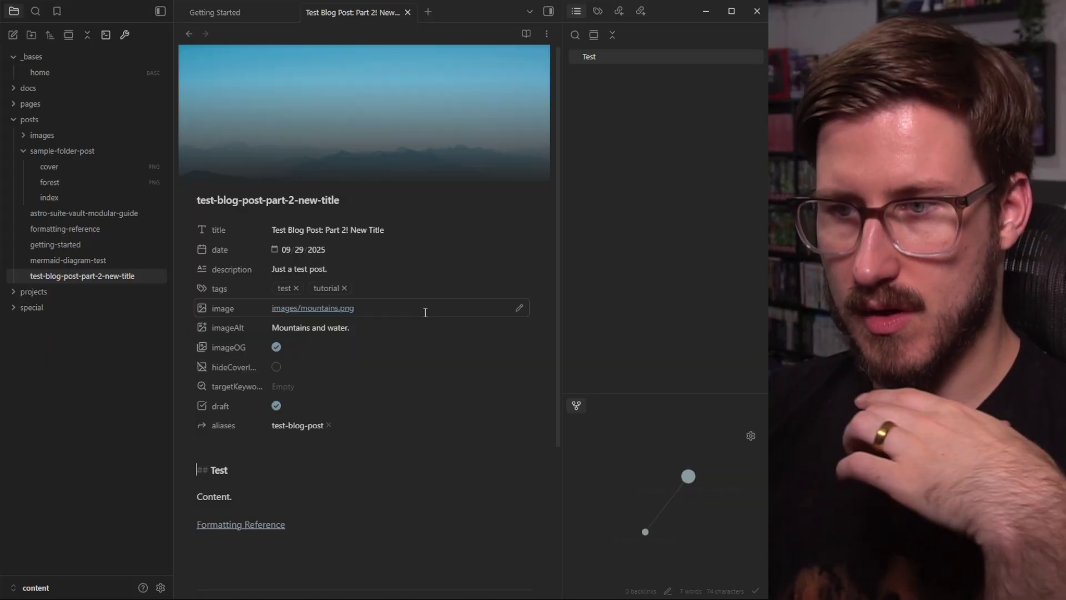
Switch to the Formatting Reference page in Firefox and scroll up to its top.
click(261, 597)
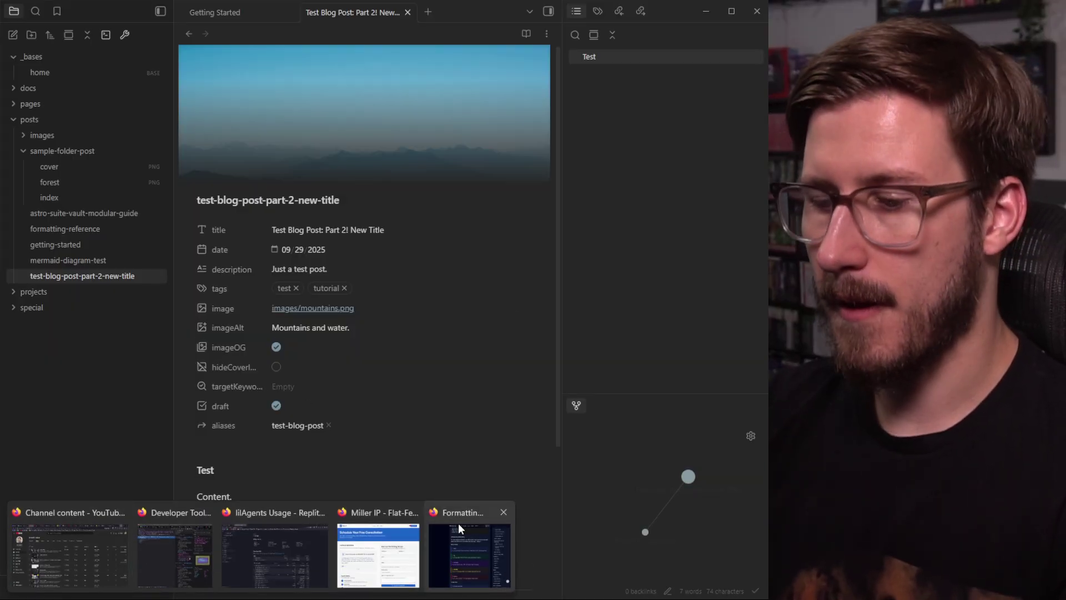
click(459, 528)
scroll(389, 325, up, 6)
Return to the Astro Modular home page, confirm 'Test Blog Post: Part 2! New Title' is the latest post, and edit the address.
click(745, 547)
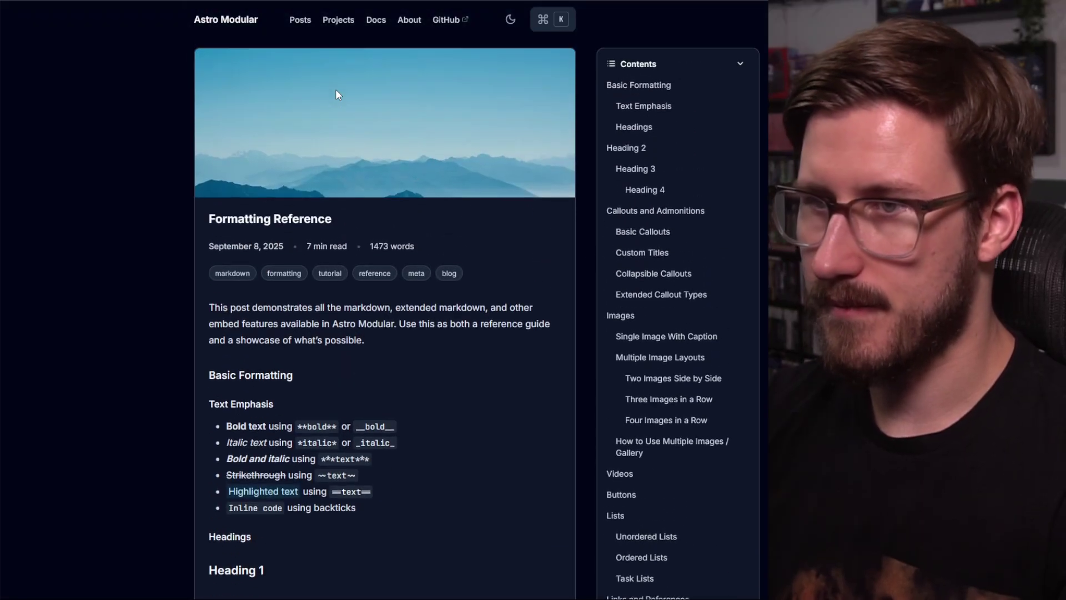
click(233, 26)
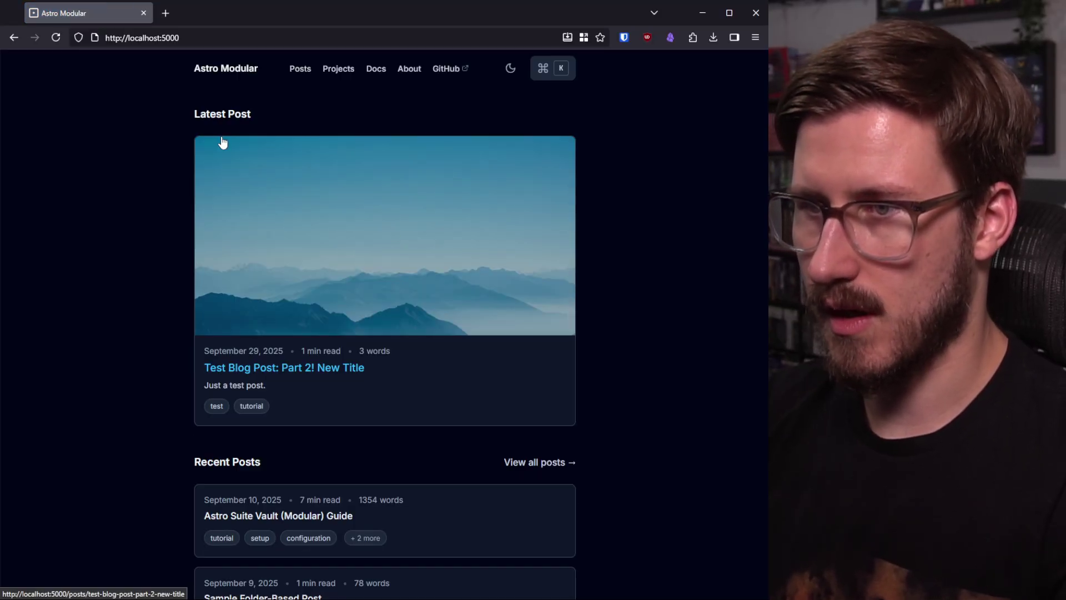
scroll(293, 255, down, 2)
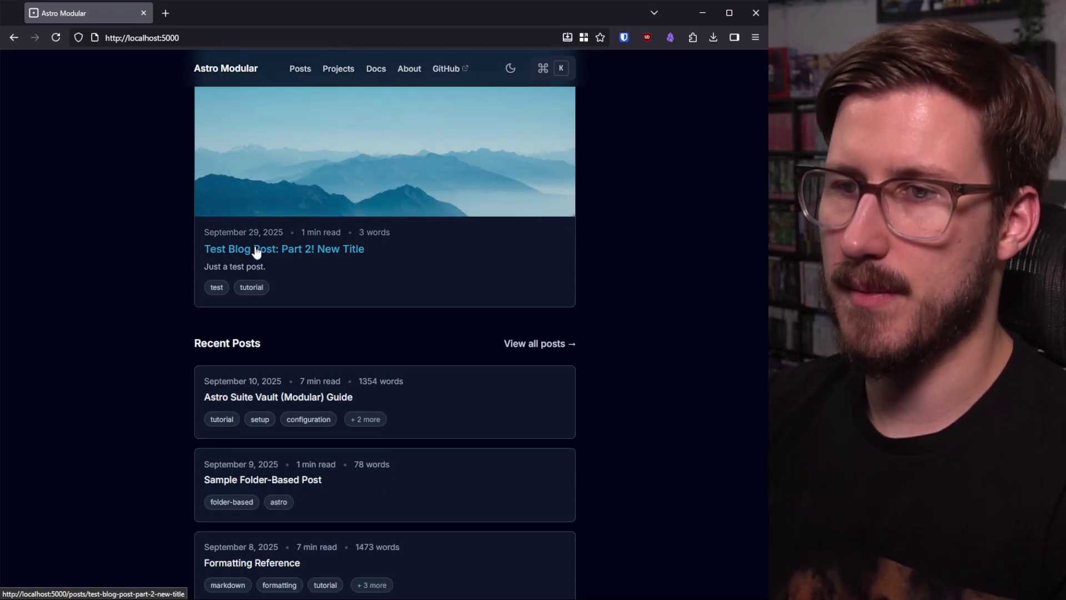
click(201, 39)
click(202, 39)
Confirm posts/test-post returns 404, open the renamed latest post from the home page, then return to Obsidian.
text(posts/)
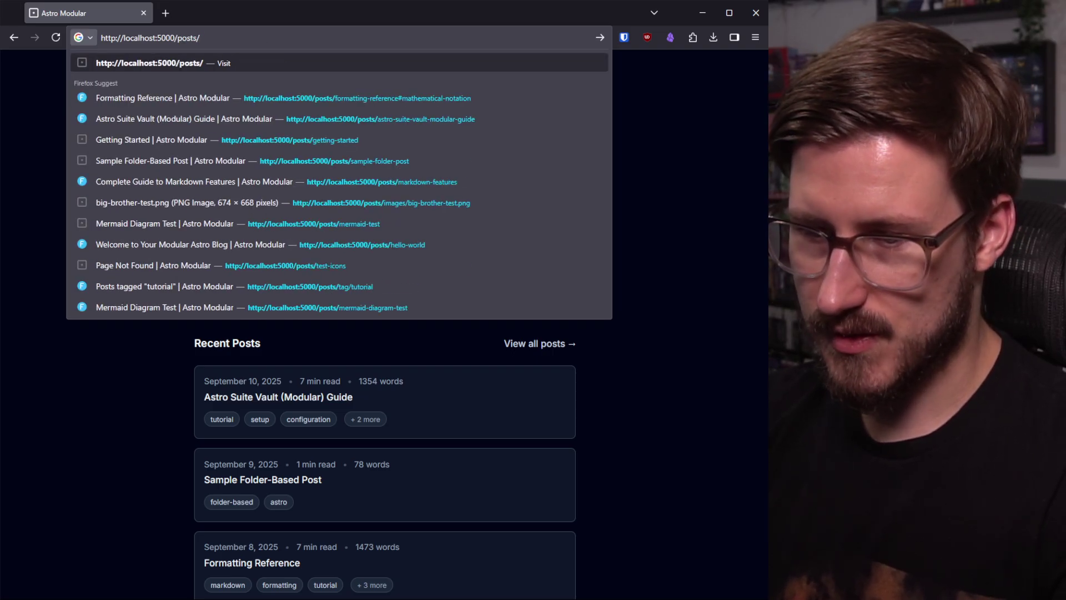
text(t)
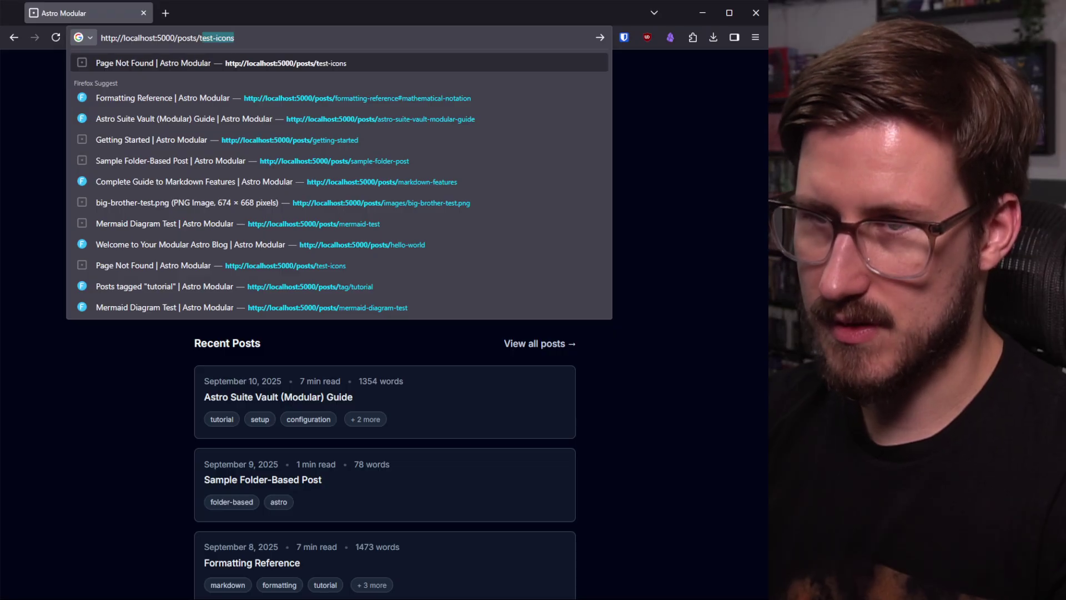
text(est-post)
key(Return)
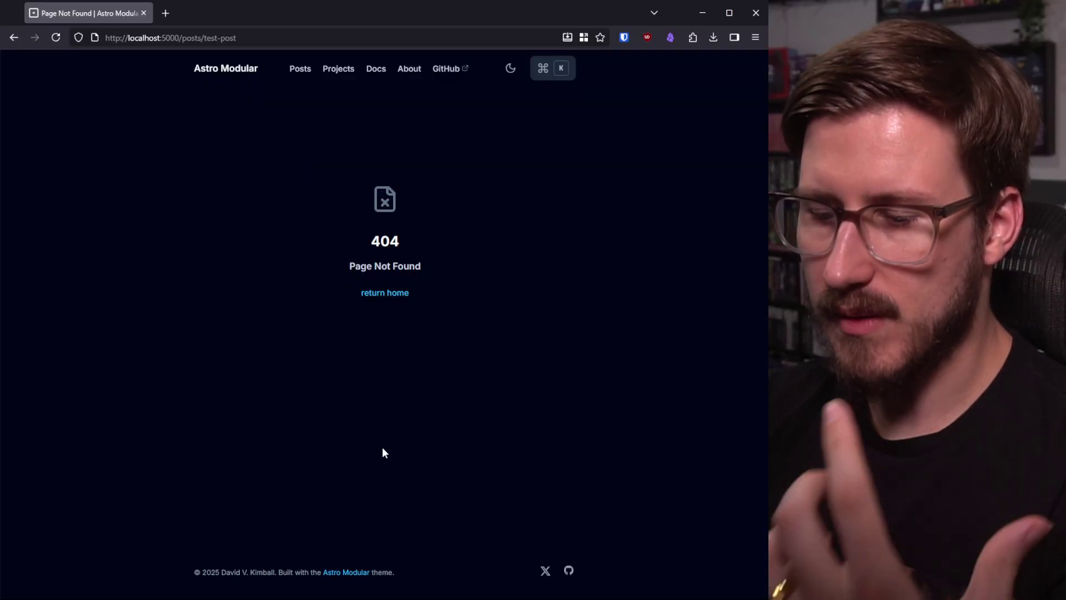
click(236, 71)
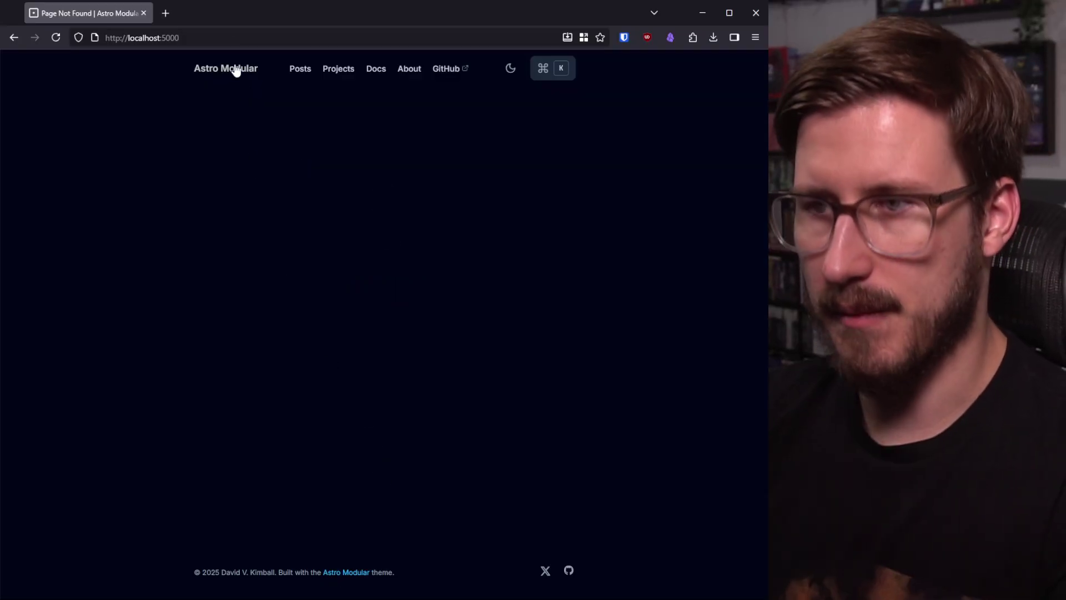
click(405, 299)
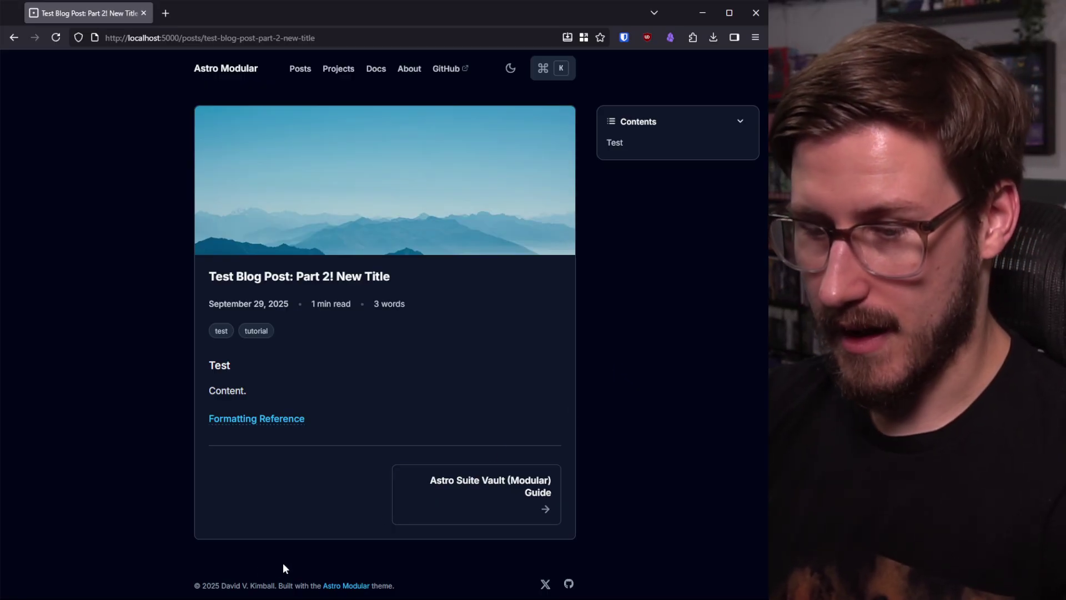
key(alt+Tab)
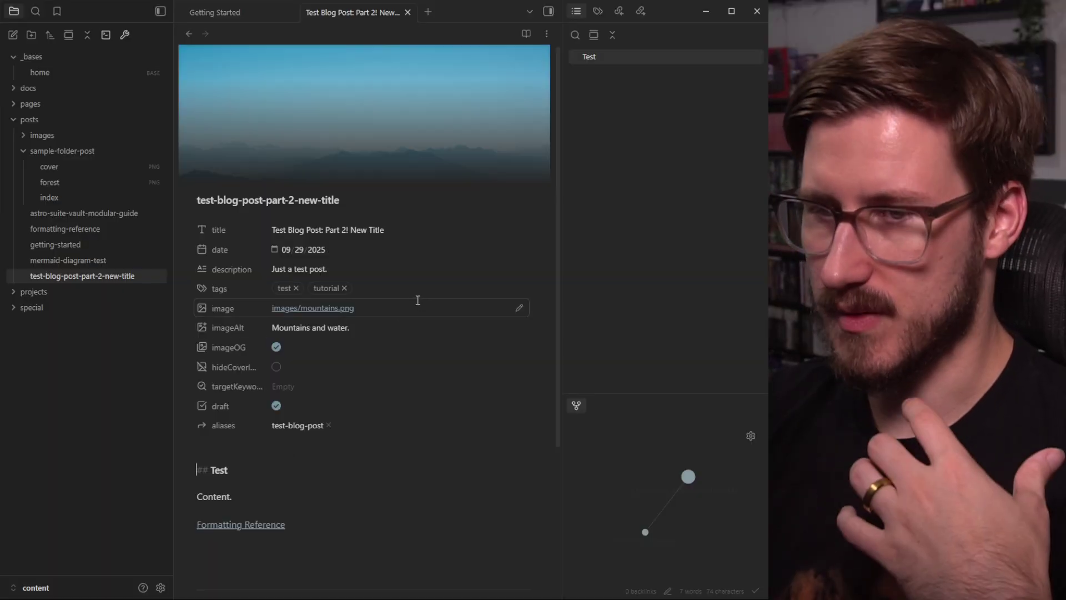
scroll(404, 320, down, 4)
click(302, 288)
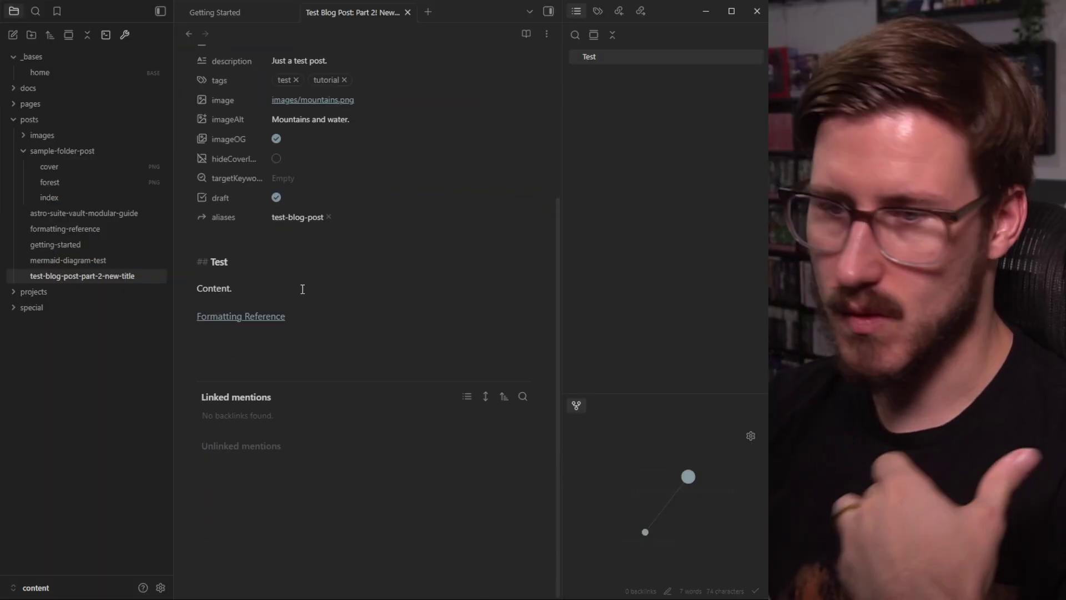